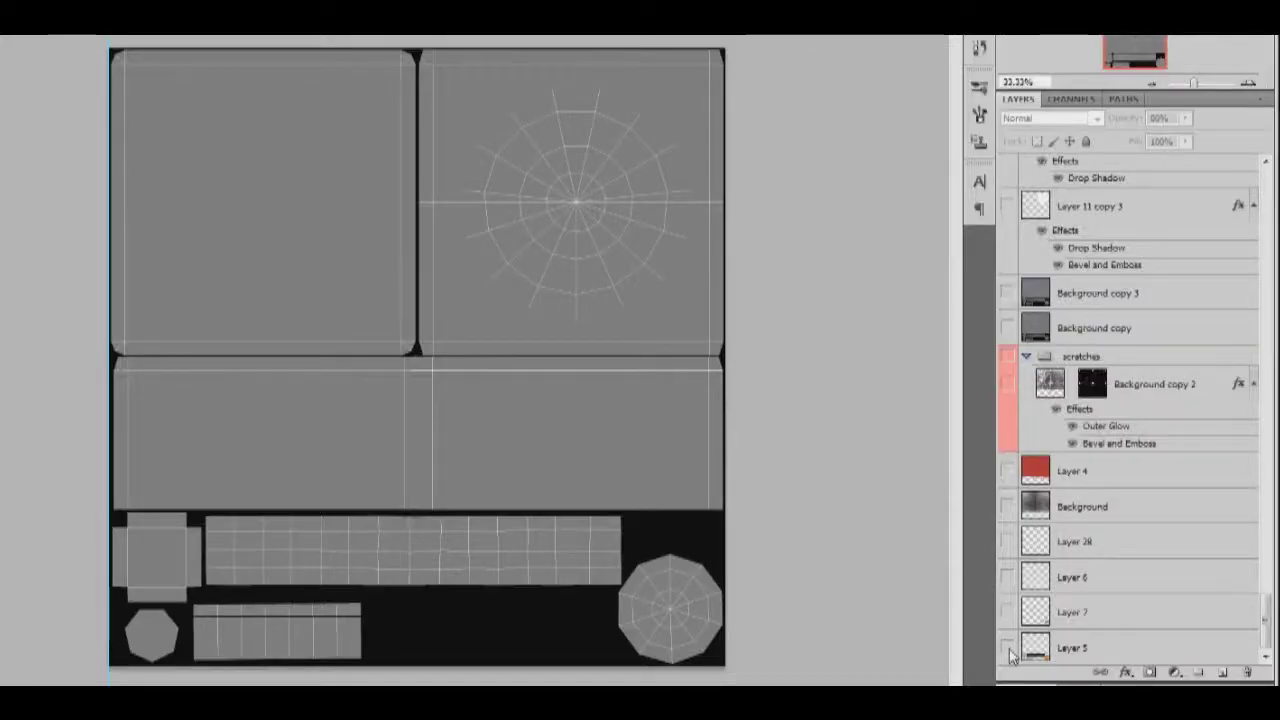
# - Show Layer 5, Layer 28, the rusty Background texture and Layer 4's red paint
pyautogui.click(1007, 648)
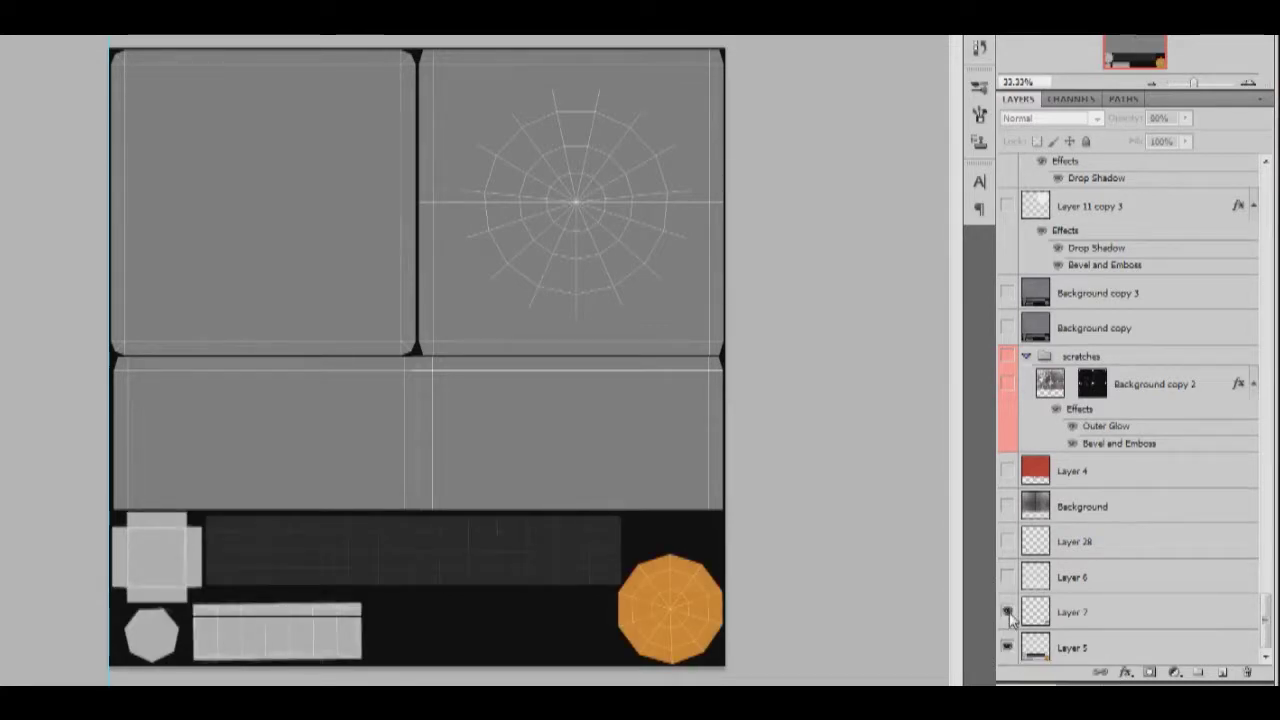
pyautogui.click(1007, 541)
pyautogui.click(1007, 507)
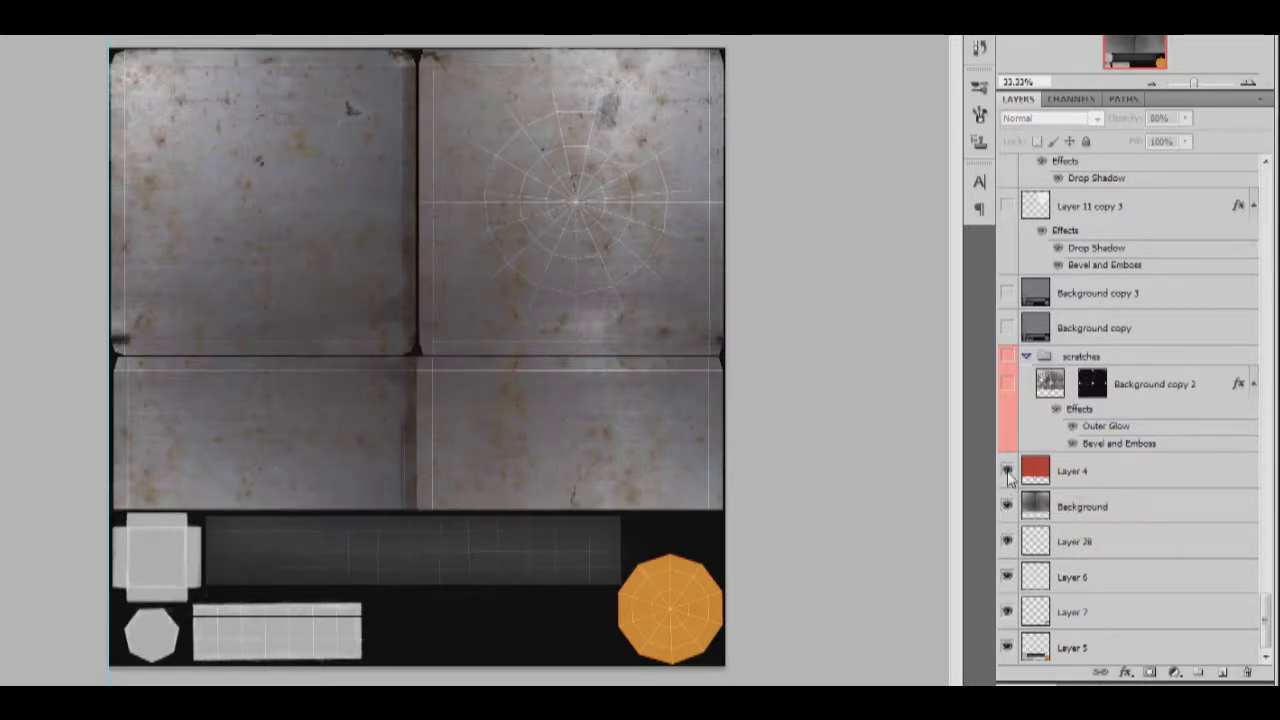
pyautogui.click(1007, 470)
# - Add the scratches, Background copy grunge, Background copy 3 darkening and Layer 11 copy 3
pyautogui.click(1007, 384)
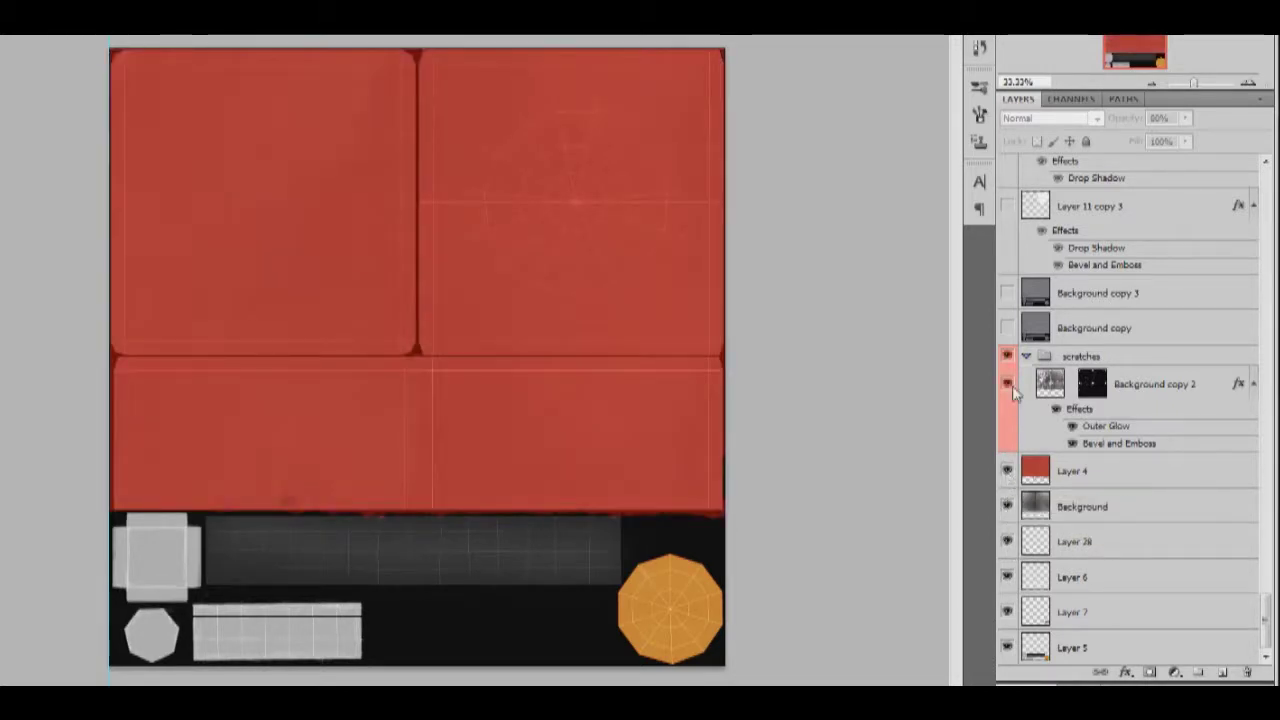
pyautogui.click(1007, 327)
pyautogui.click(1007, 293)
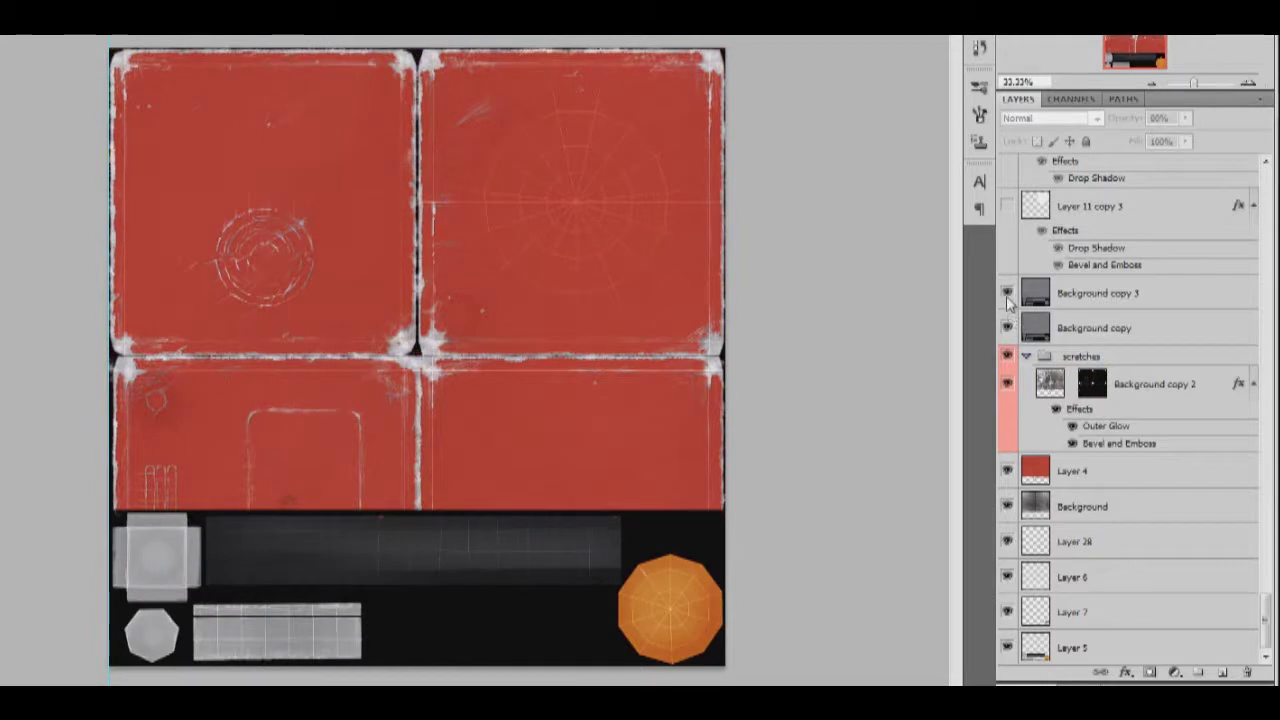
pyautogui.click(1007, 206)
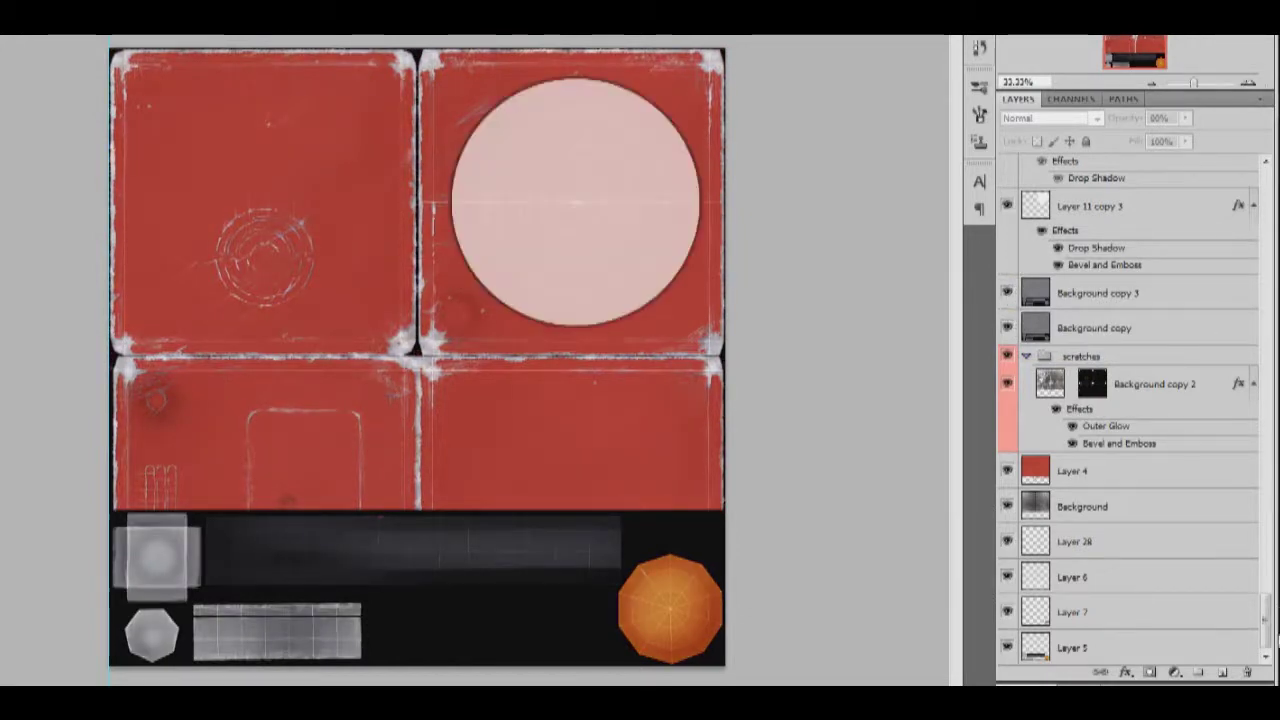
pyautogui.scroll(5, 1100, 400)
# - Show Layer 11 copy, Layer 11 copy 6's radial lines and Layer 11's rim on the circle
pyautogui.click(1007, 522)
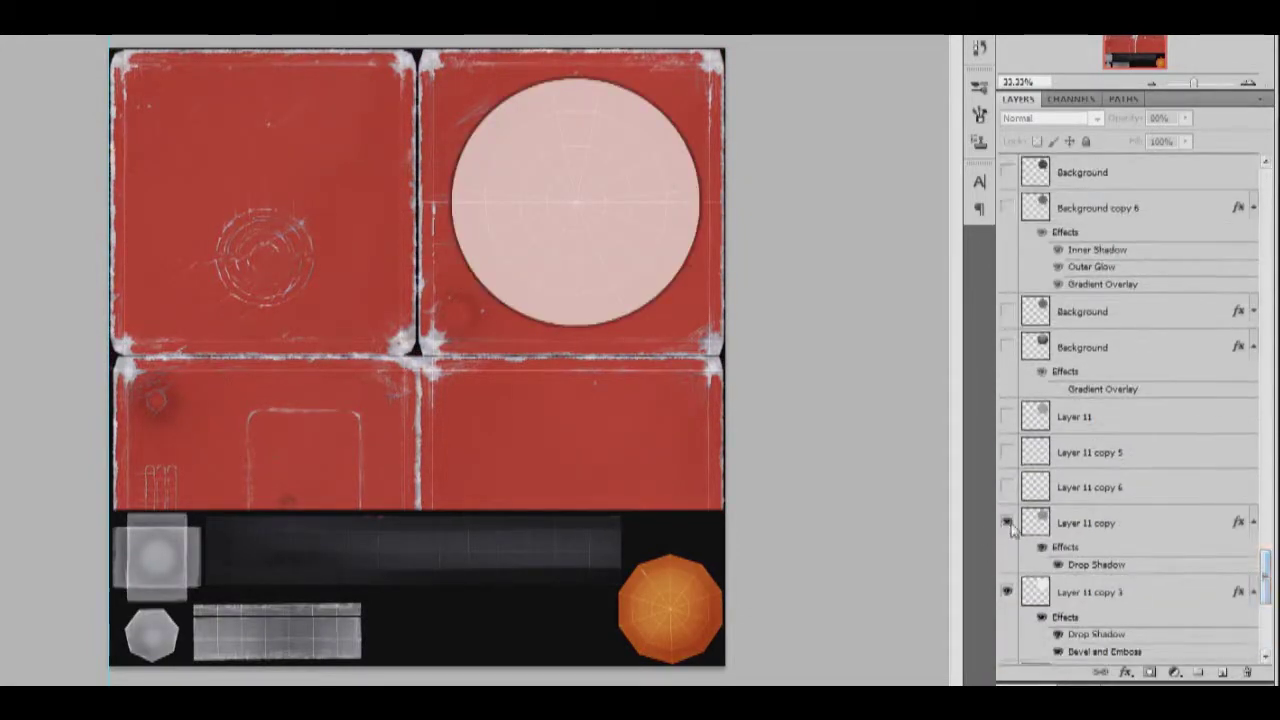
pyautogui.click(1008, 487)
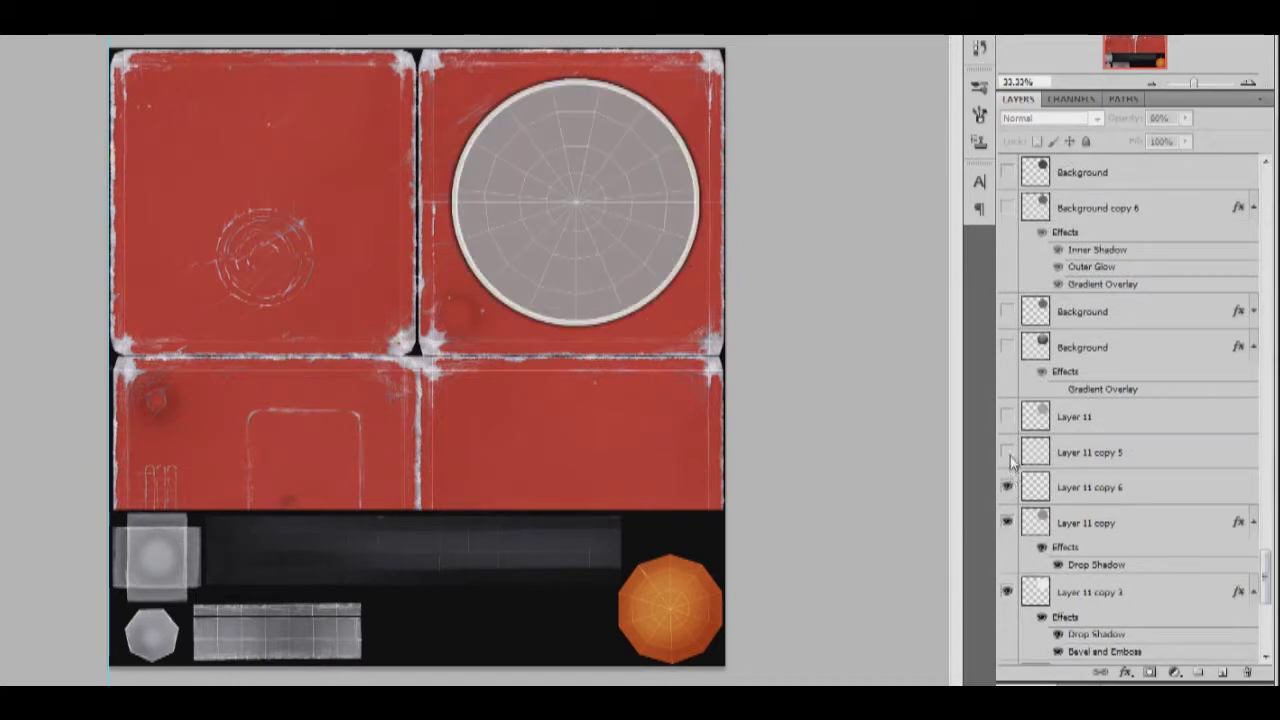
pyautogui.click(1007, 416)
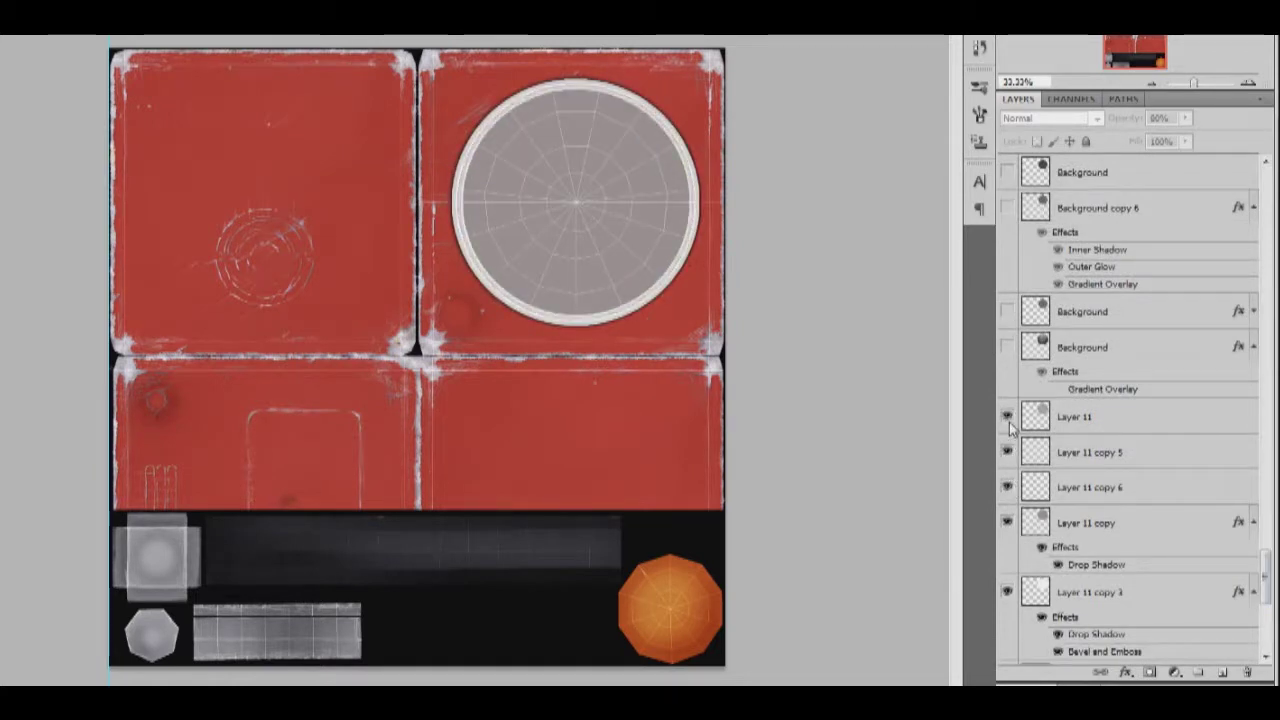
# - Give the circle rusty metal texture and darken it with the Background layers and Background copy 6
pyautogui.click(1008, 347)
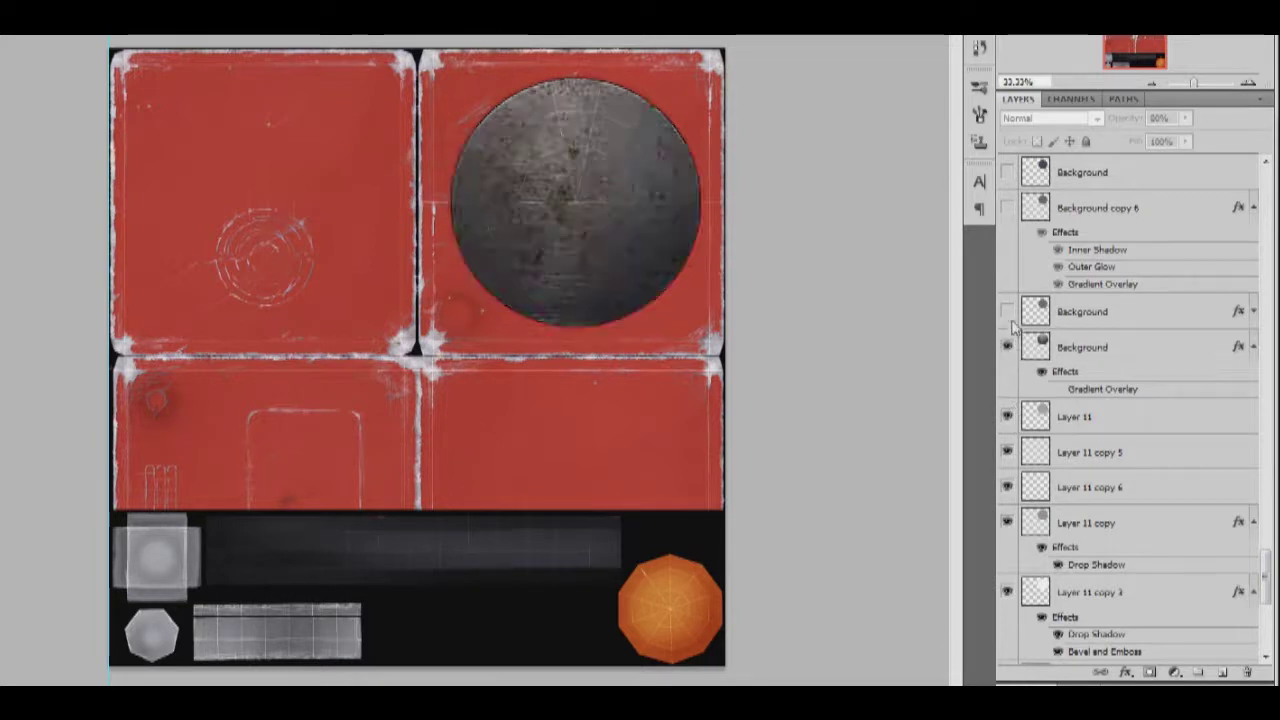
pyautogui.click(1008, 312)
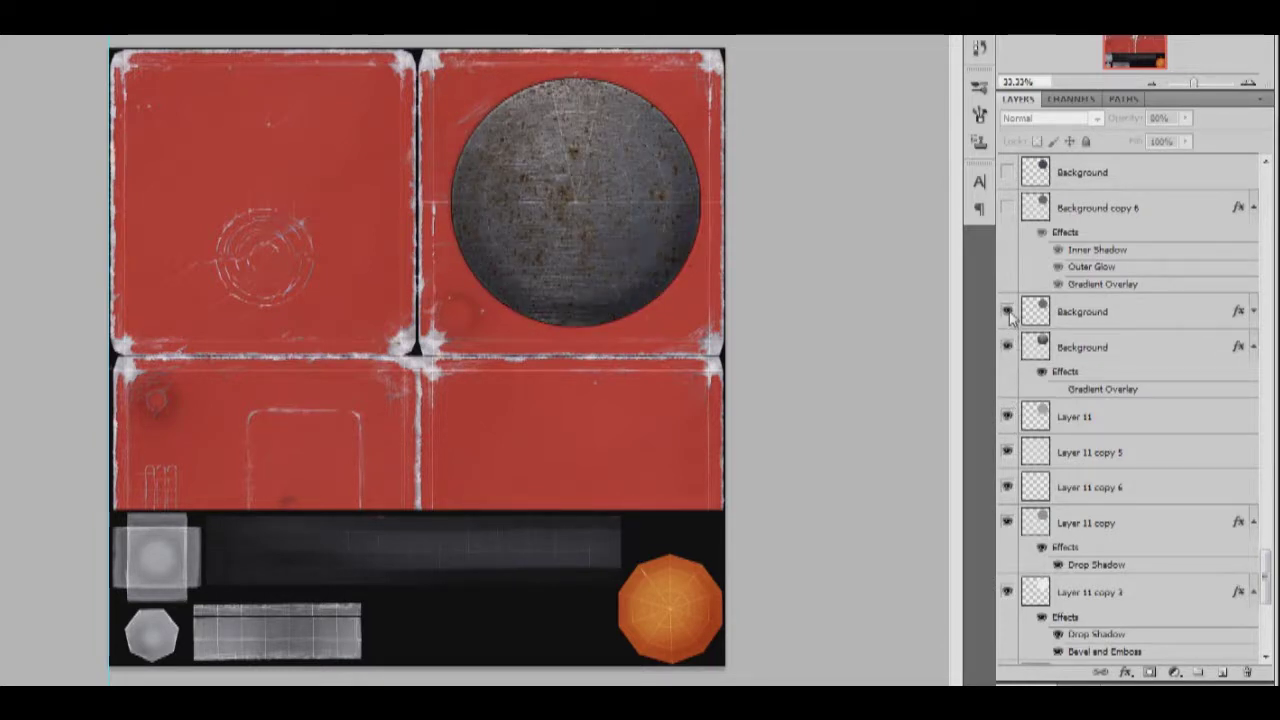
pyautogui.click(1008, 208)
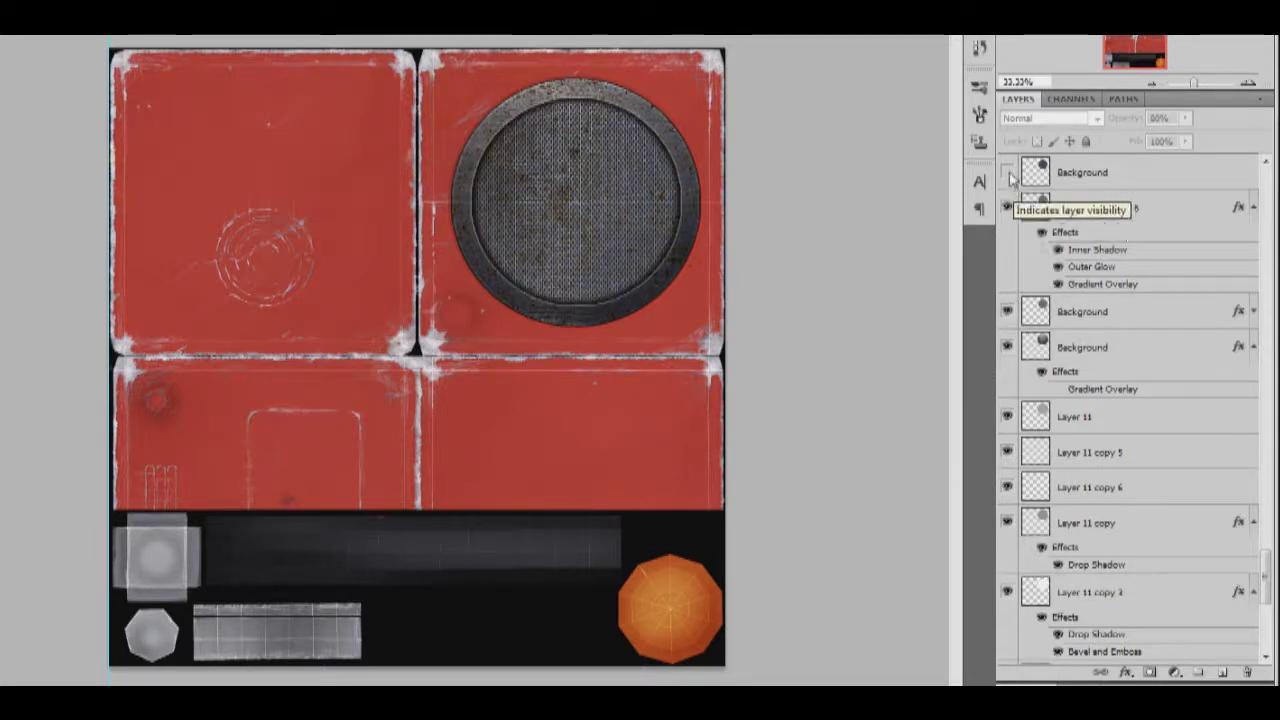
pyautogui.click(1008, 174)
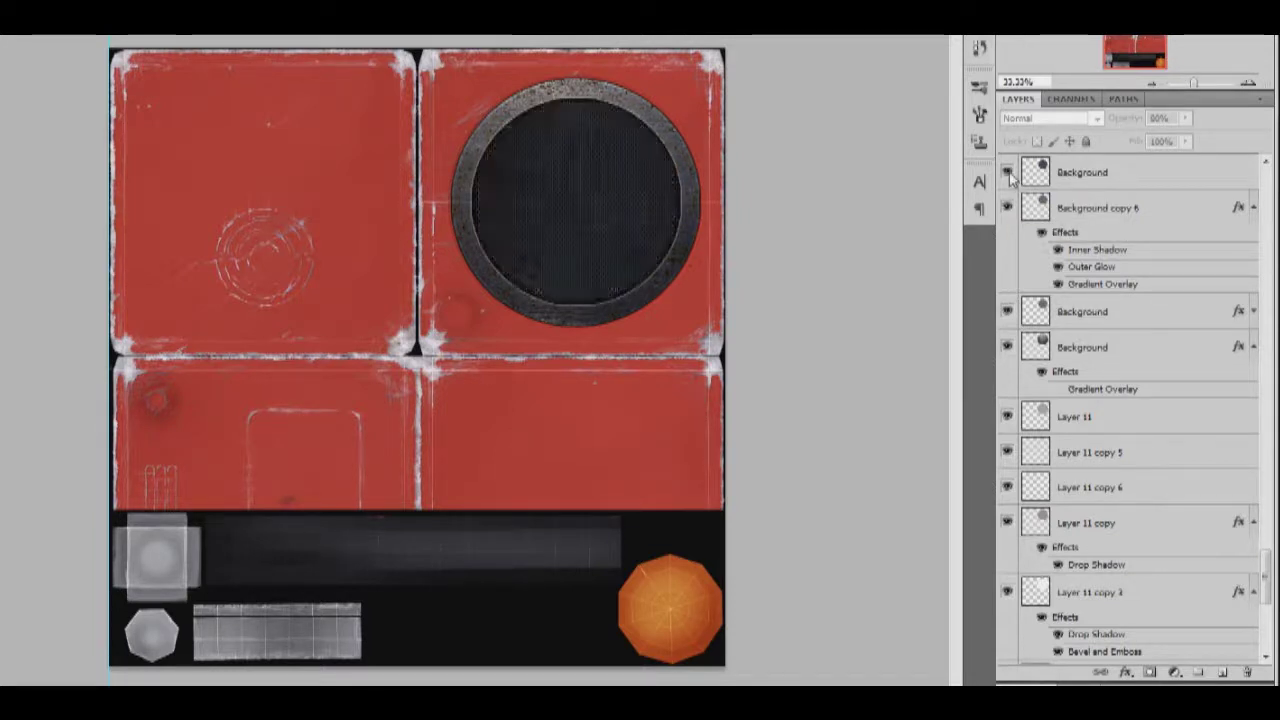
pyautogui.moveTo(1266, 580); pyautogui.dragTo(1266, 565)
pyautogui.scroll(5, 1266, 565)
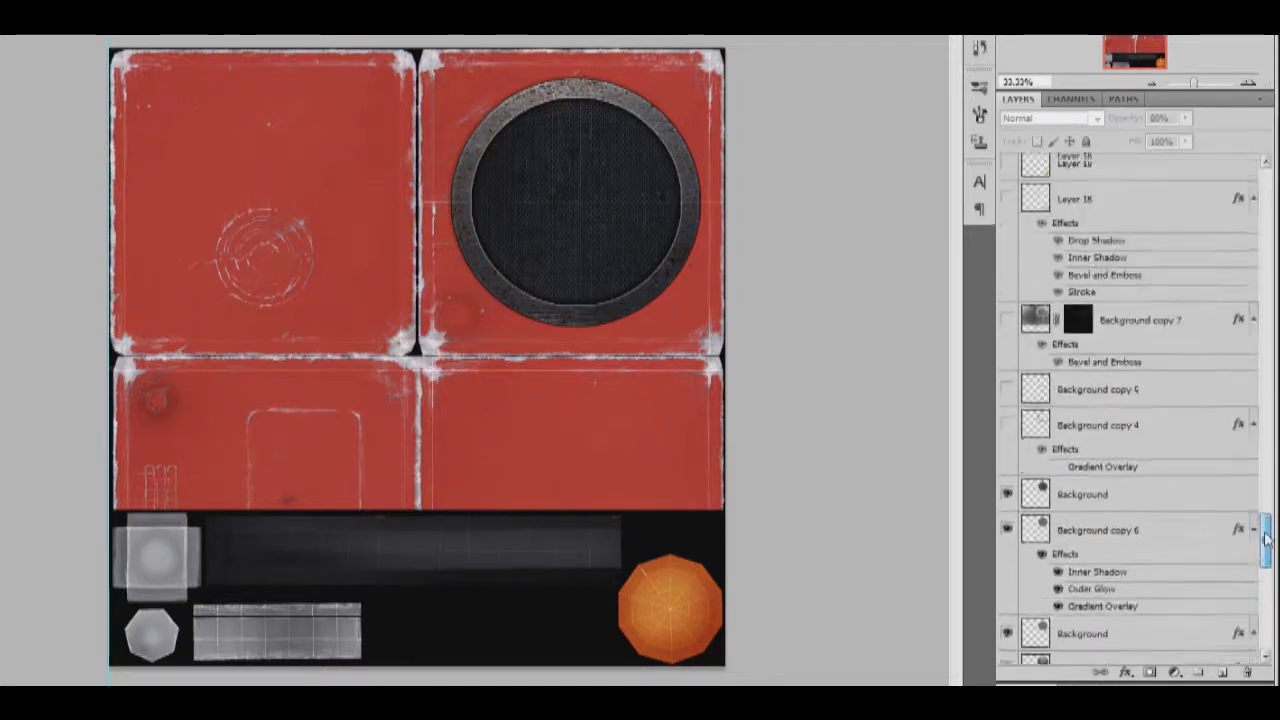
# - Show Background copy 4, Background copy 7 and Layers 16-17 for the small ring and octagon rim
pyautogui.click(1007, 489)
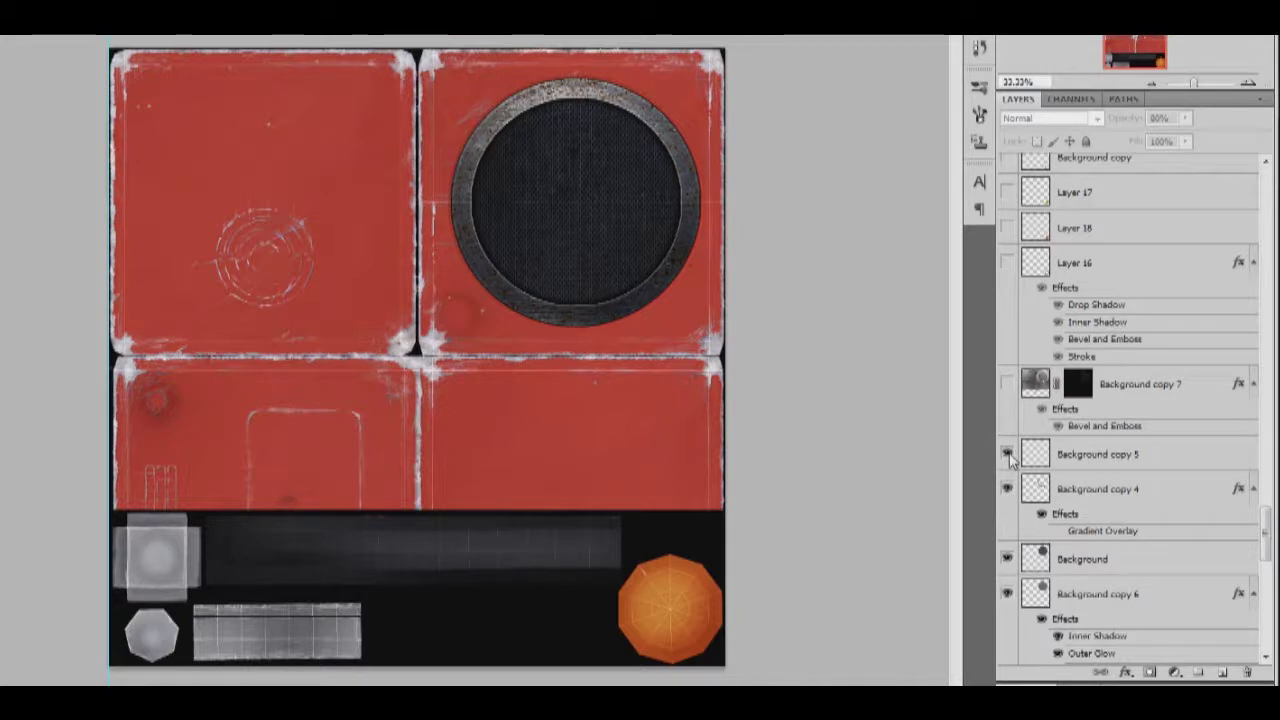
pyautogui.click(1008, 386)
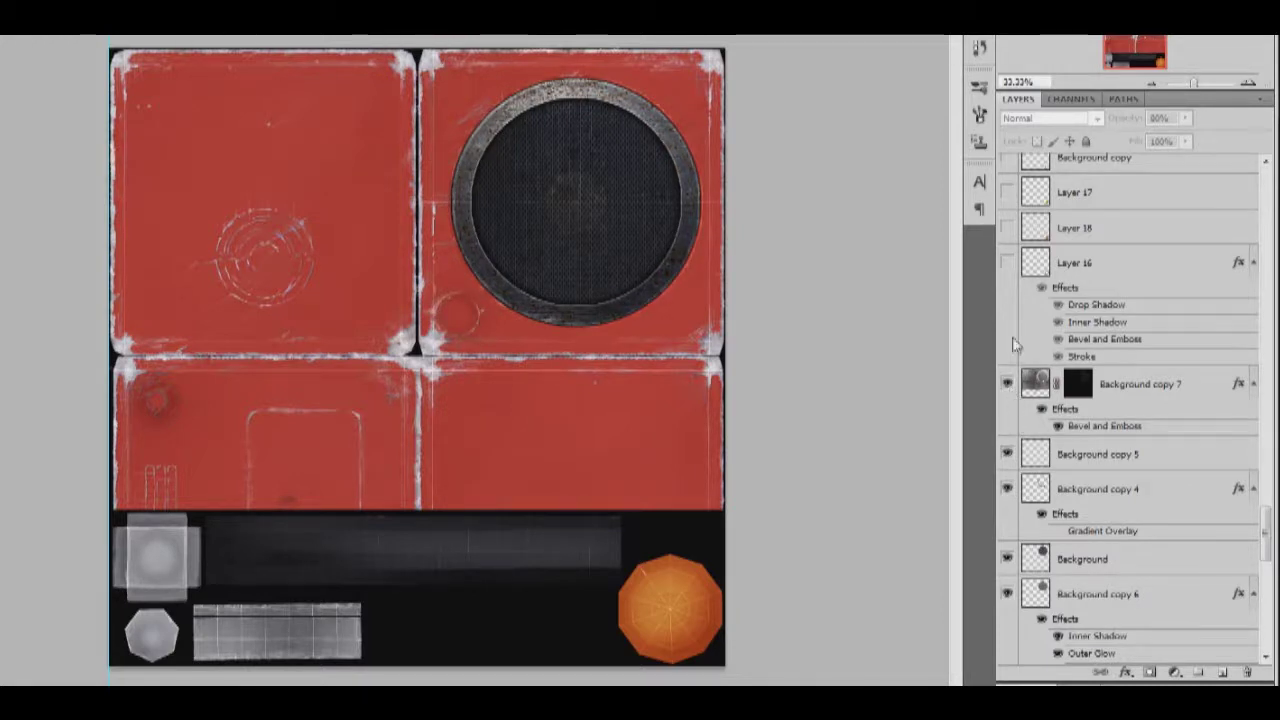
pyautogui.click(1008, 263)
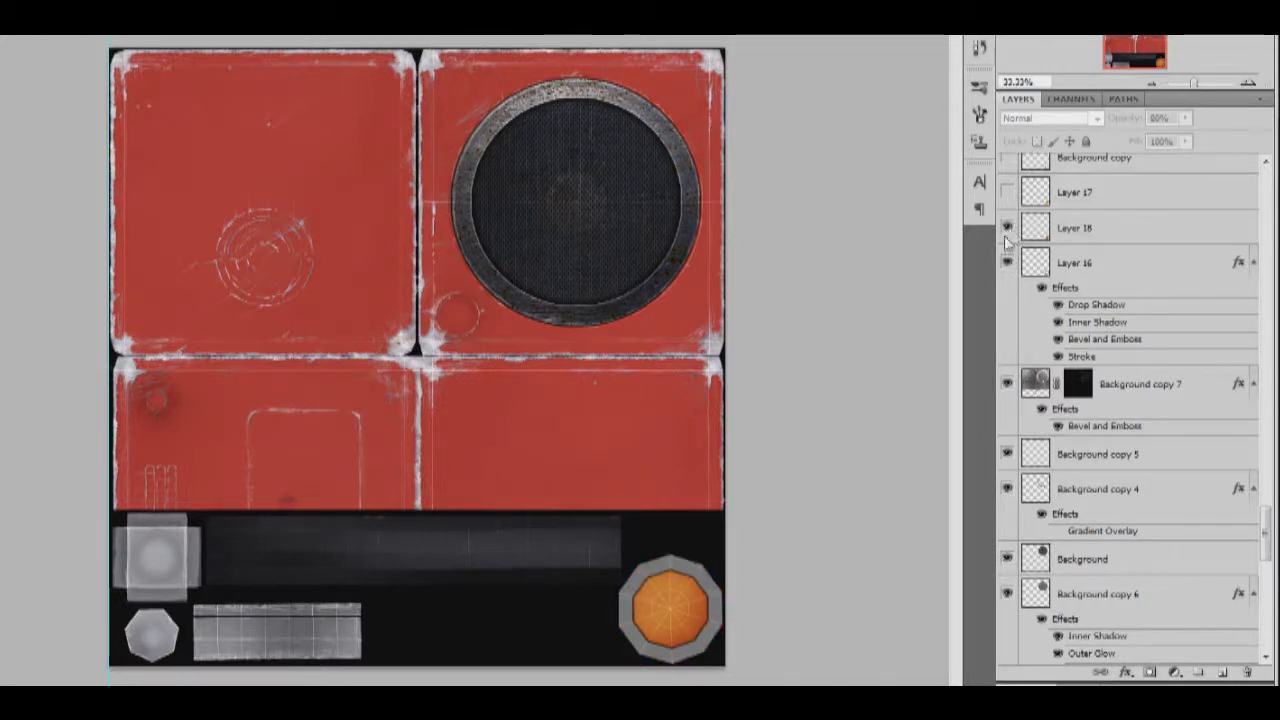
pyautogui.click(1007, 192)
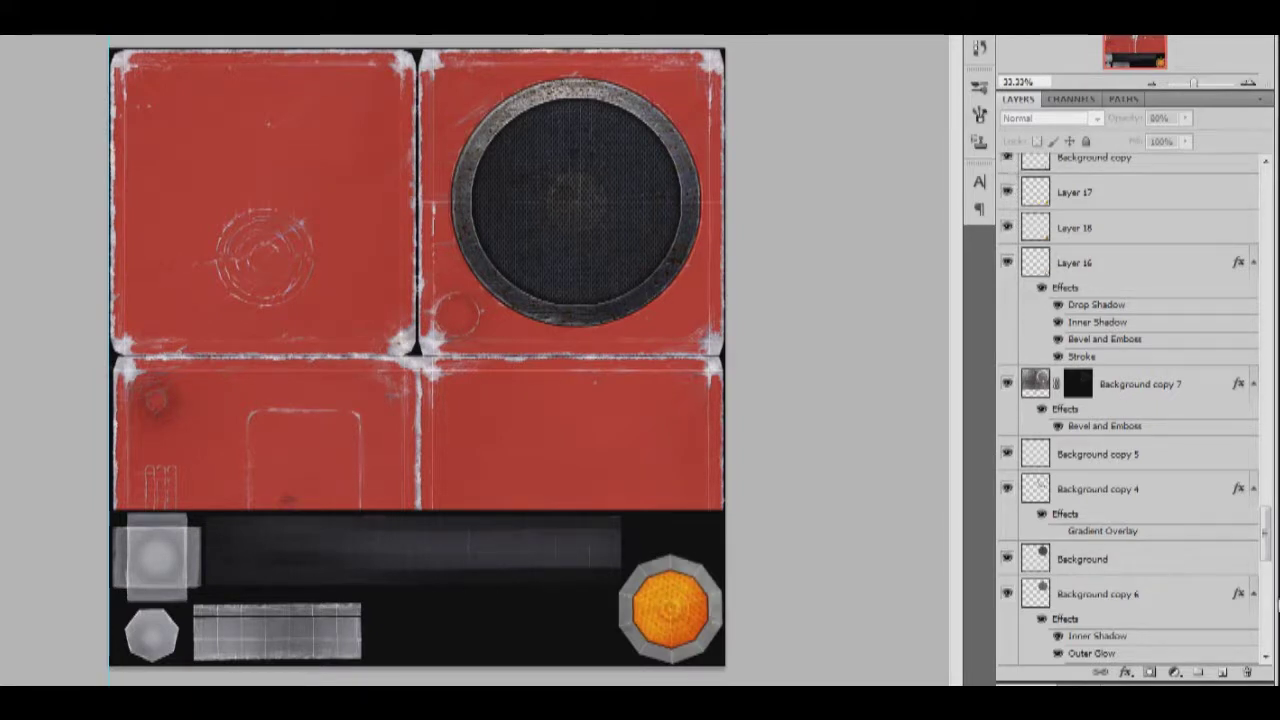
pyautogui.moveTo(1268, 540); pyautogui.dragTo(1266, 491)
# - Turn on Background copy 10, Background copy 8, Layer 24, Layer 21 and Layer 15
pyautogui.click(1007, 501)
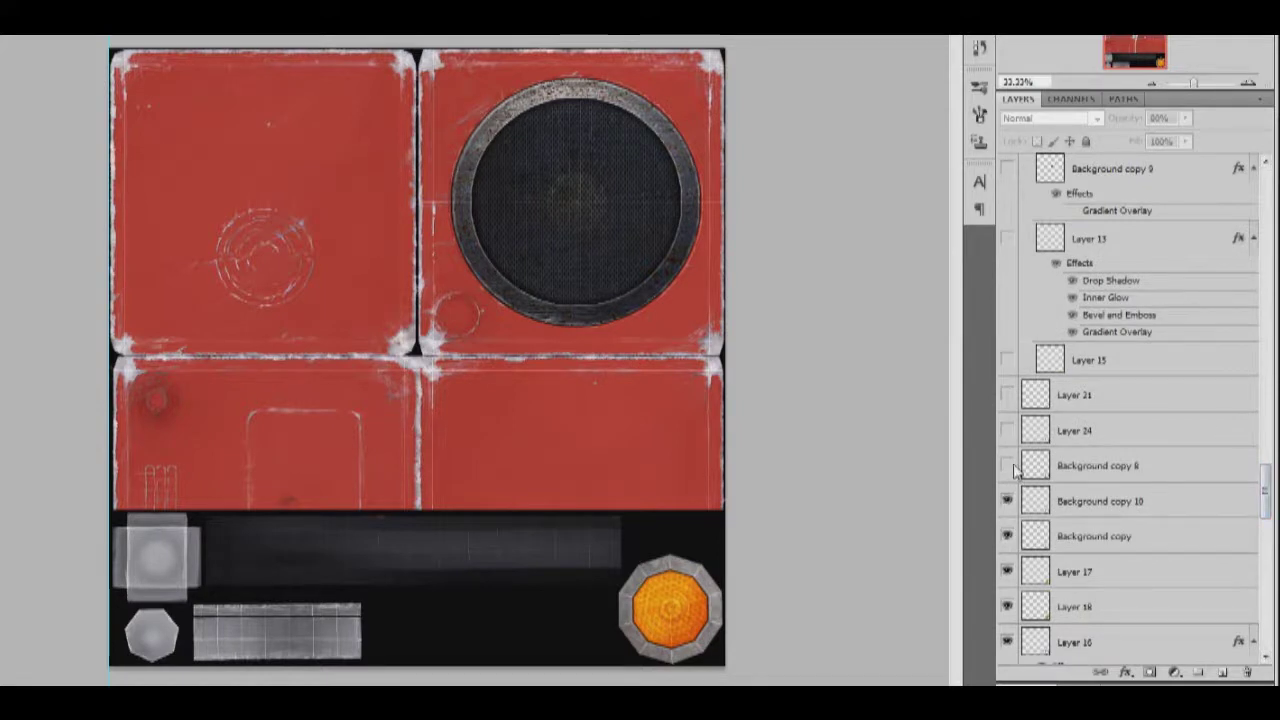
pyautogui.click(1008, 466)
pyautogui.click(1008, 431)
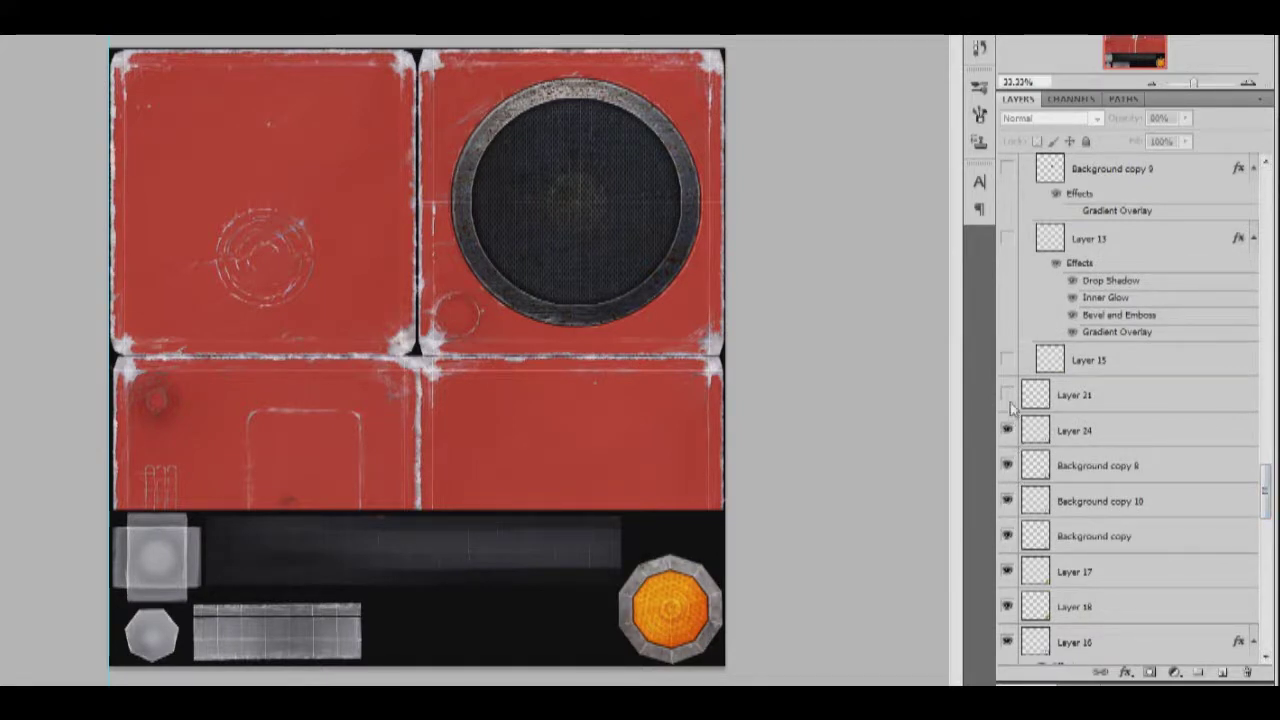
pyautogui.click(1008, 397)
pyautogui.click(1008, 361)
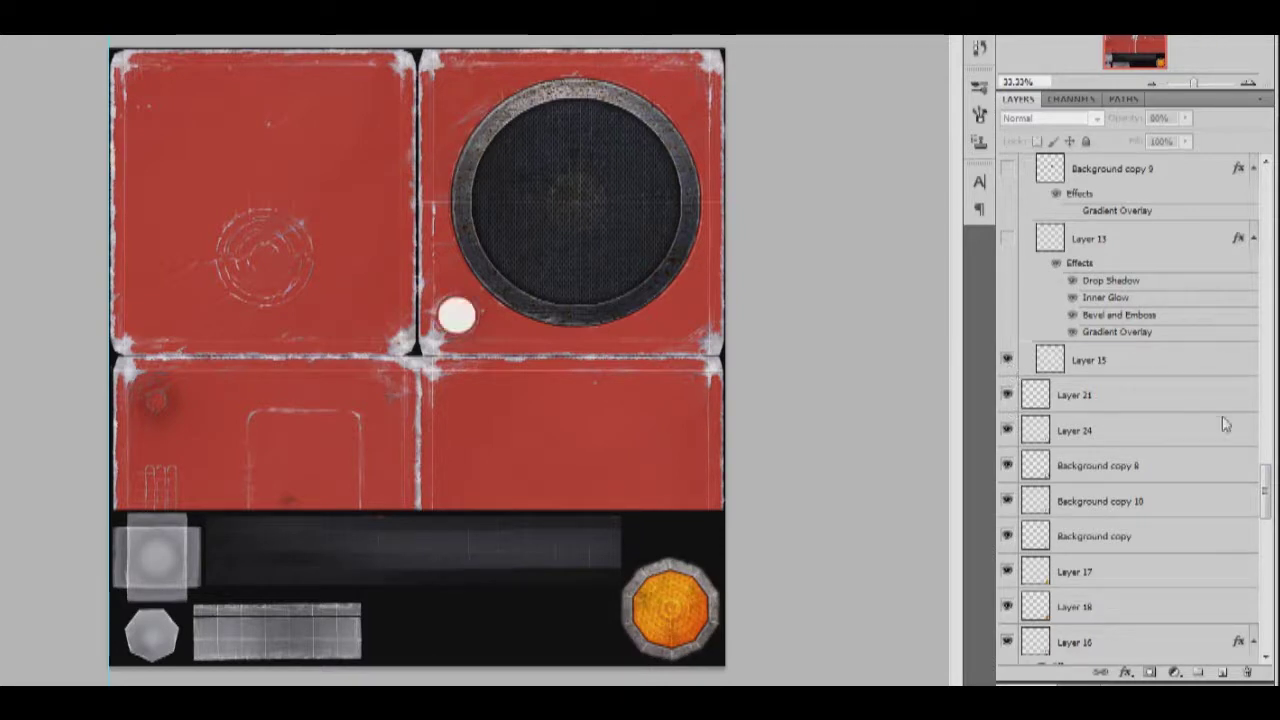
pyautogui.moveTo(1266, 490); pyautogui.dragTo(1266, 455)
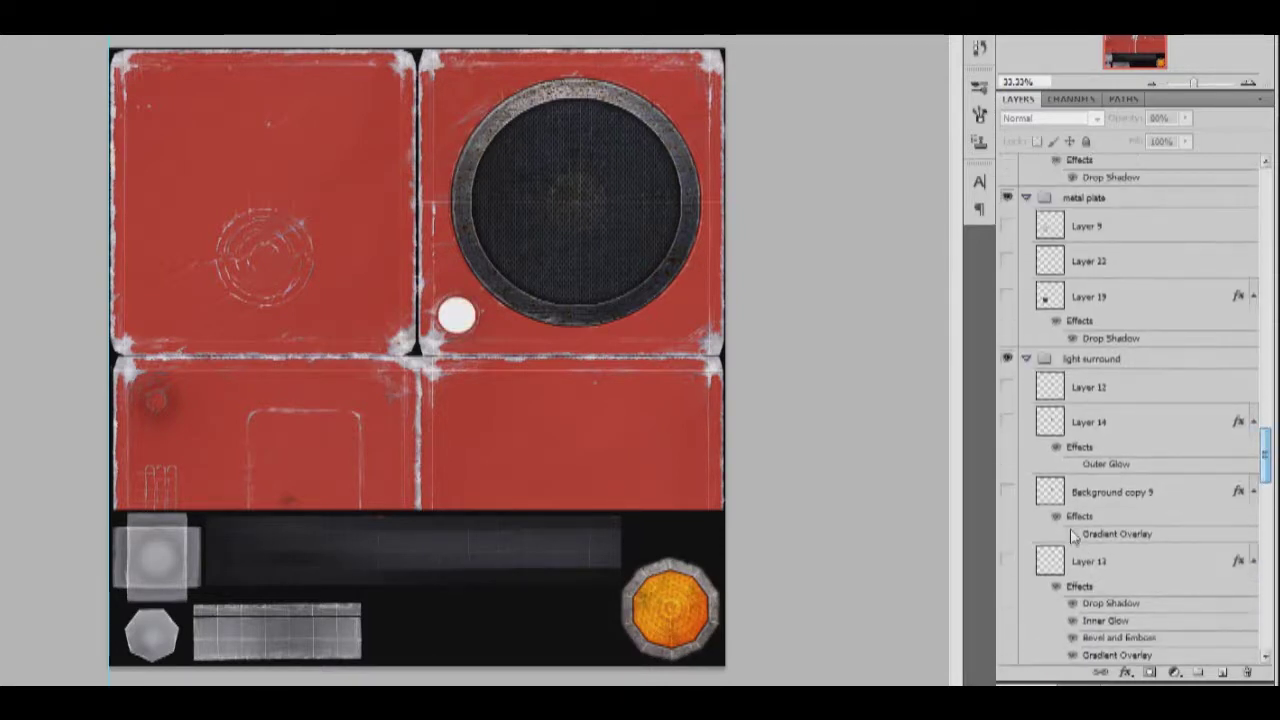
# - Darken the white dot into a socket with Layer 13, Background copy 9 and Layer 14
pyautogui.click(1008, 560)
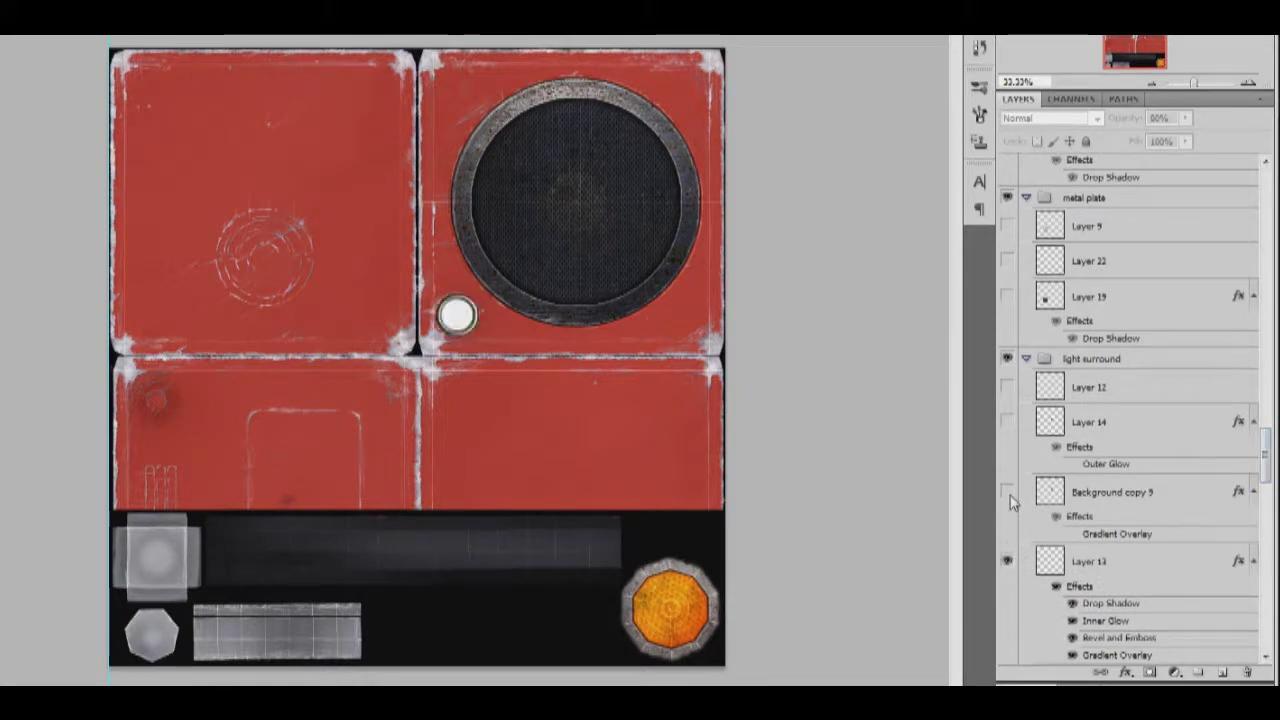
pyautogui.click(1008, 492)
pyautogui.click(1008, 421)
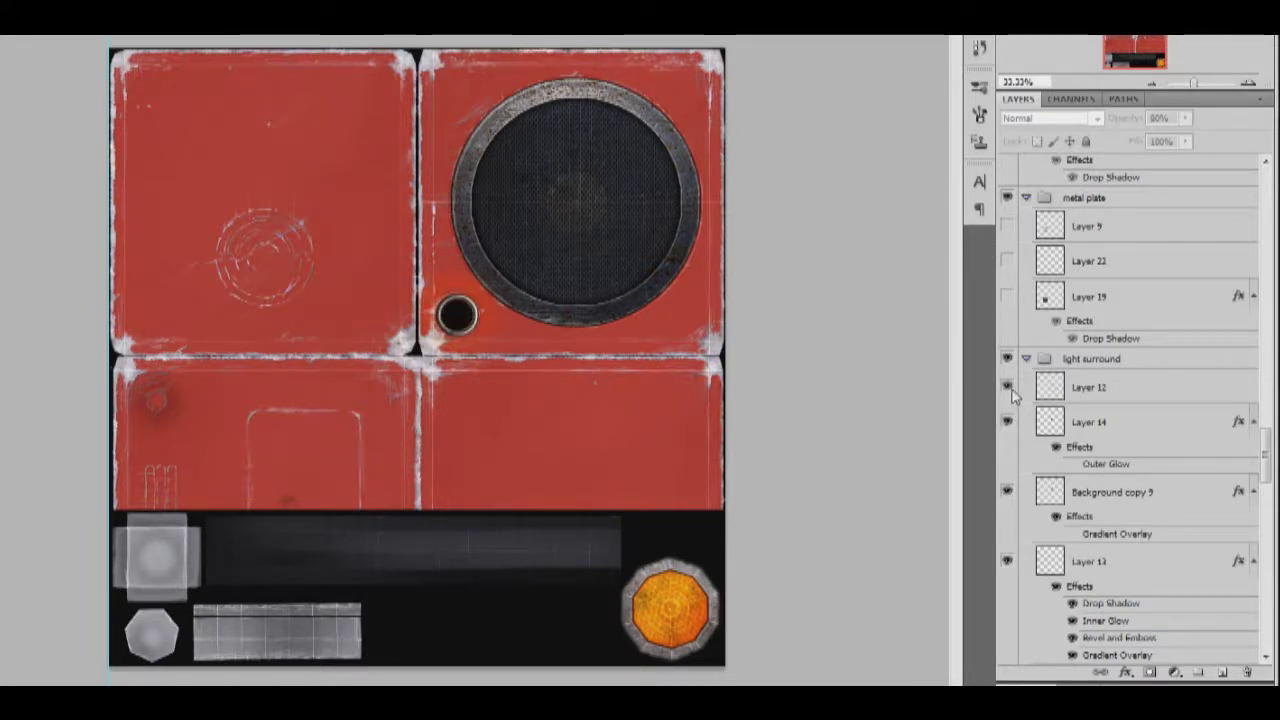
# - Add the grey-textured dark rounded metal plate on the lower-left panel with Layers 19, 22 and 9
pyautogui.click(1008, 297)
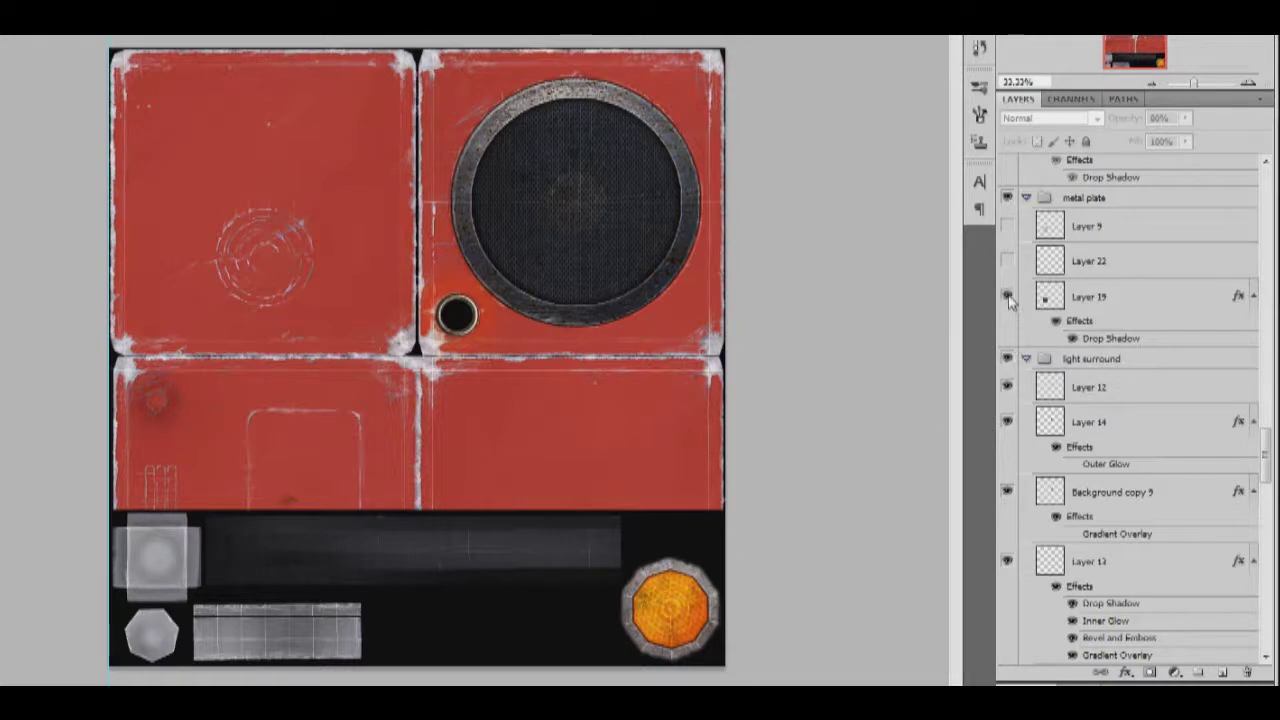
pyautogui.click(1008, 262)
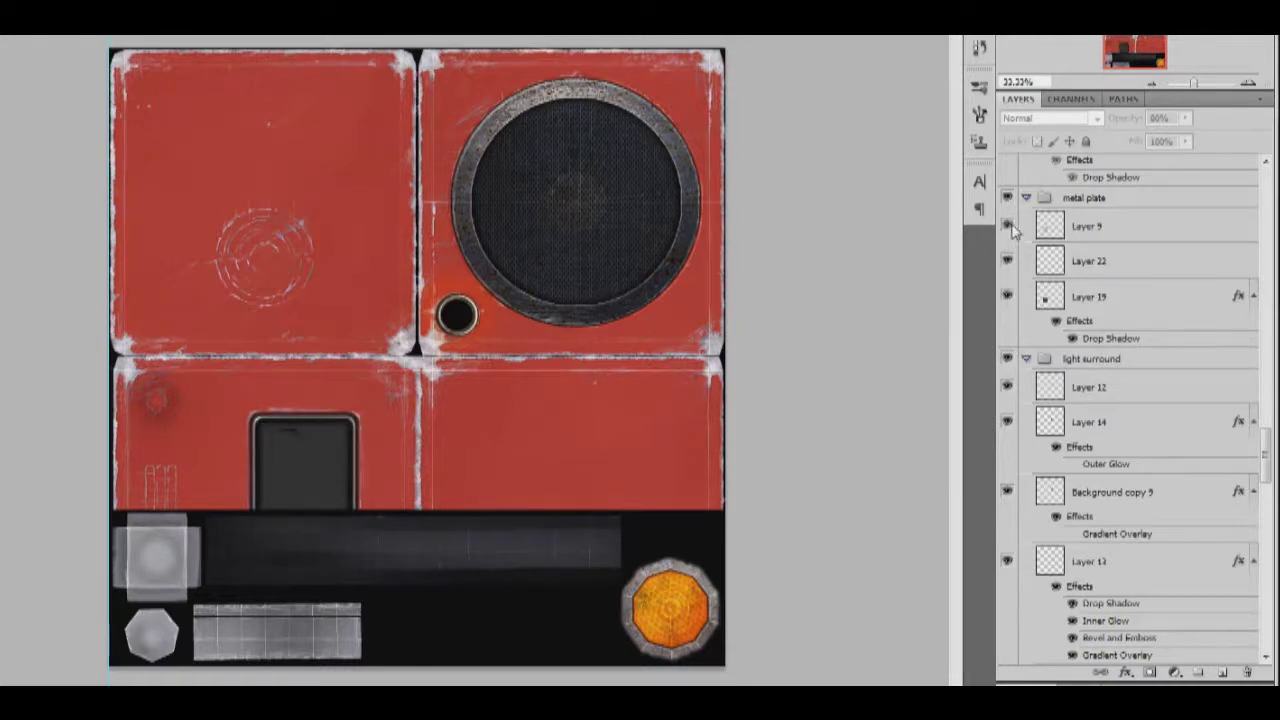
pyautogui.click(1008, 226)
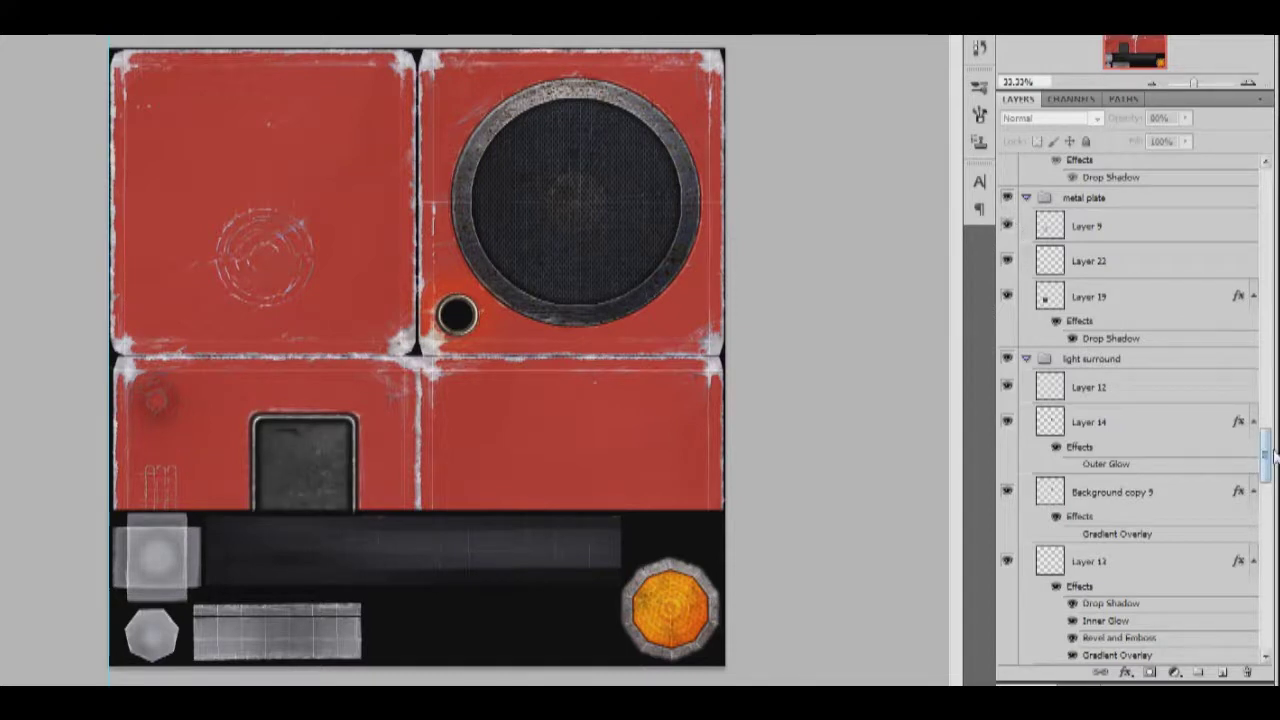
pyautogui.moveTo(1263, 458); pyautogui.dragTo(1263, 385)
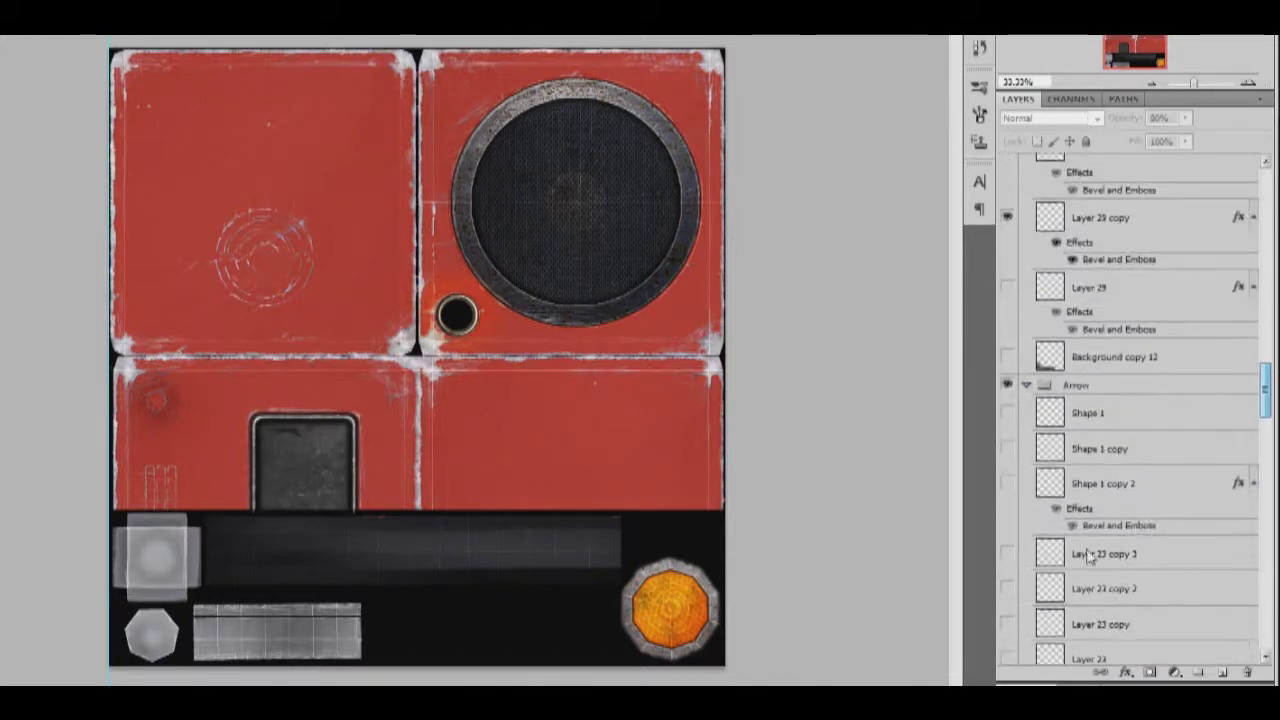
# - Turn on Layer 23 and its copies 1 through 3
pyautogui.click(1008, 658)
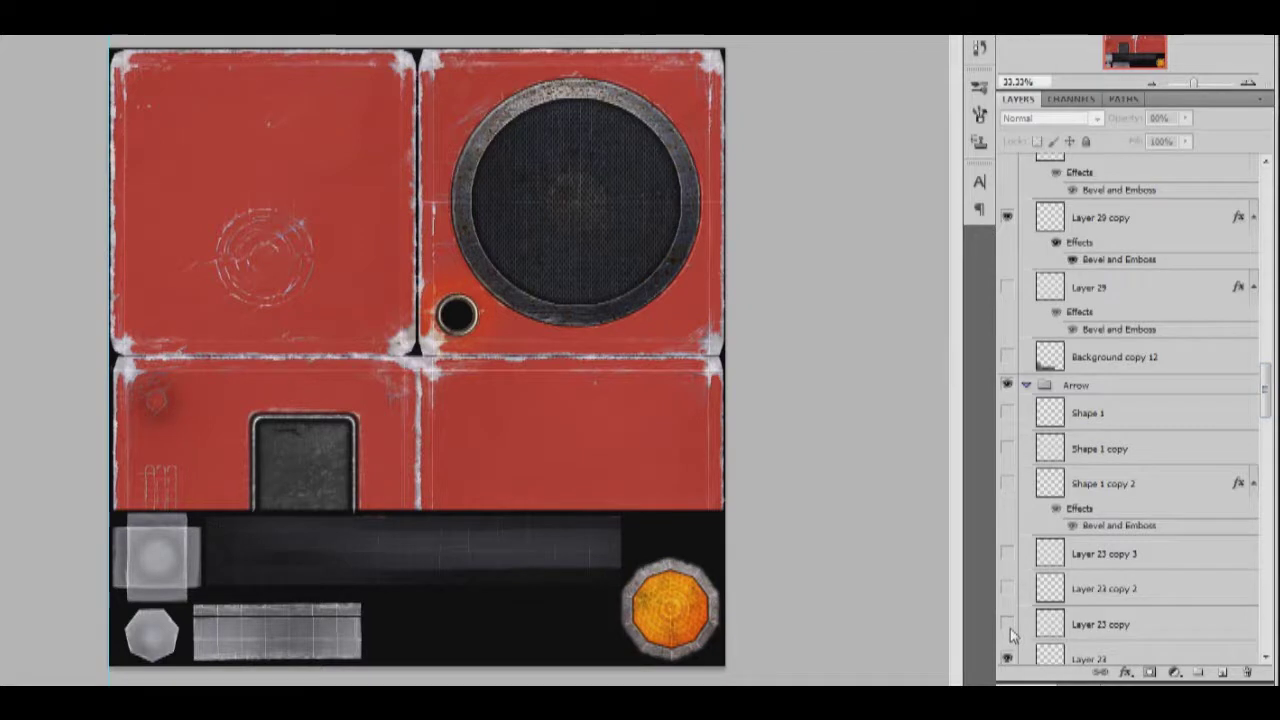
pyautogui.click(1008, 625)
pyautogui.click(1008, 589)
pyautogui.click(1008, 554)
# - Show the Shape 1 copies forming the top-left arrow, plus Layer 29's embossed detail
pyautogui.click(1007, 483)
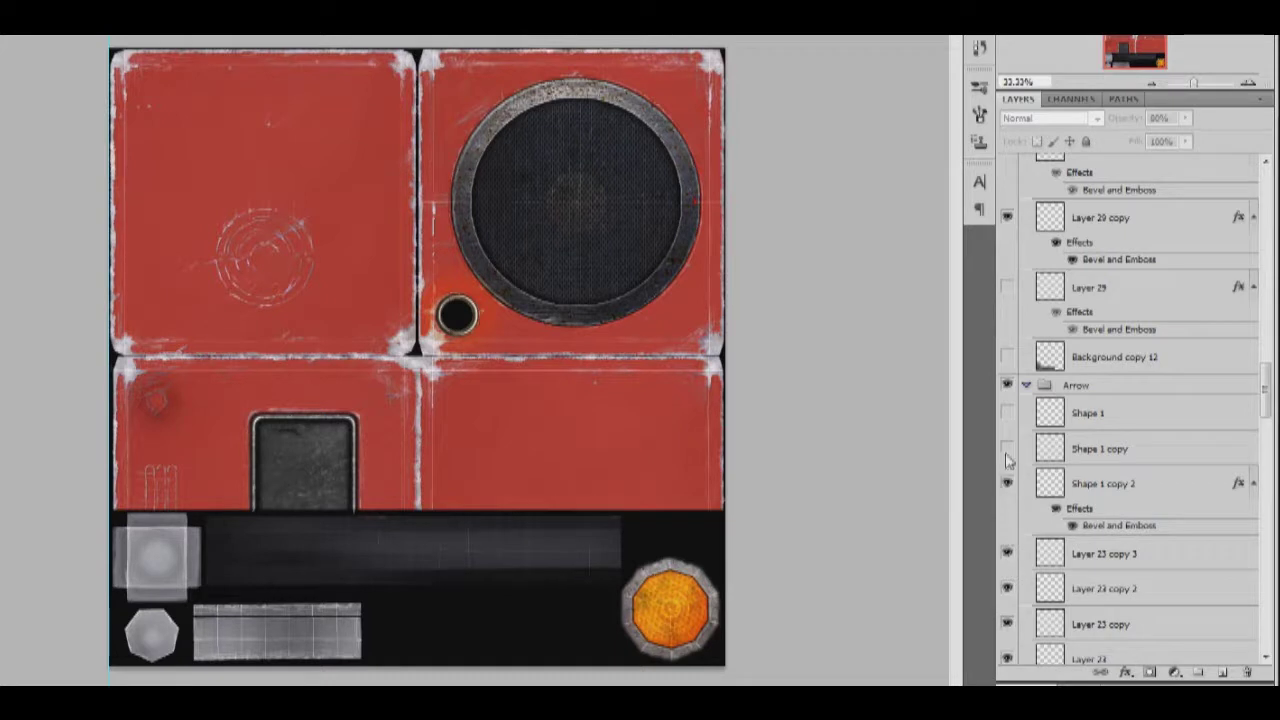
pyautogui.click(1008, 448)
pyautogui.click(1008, 413)
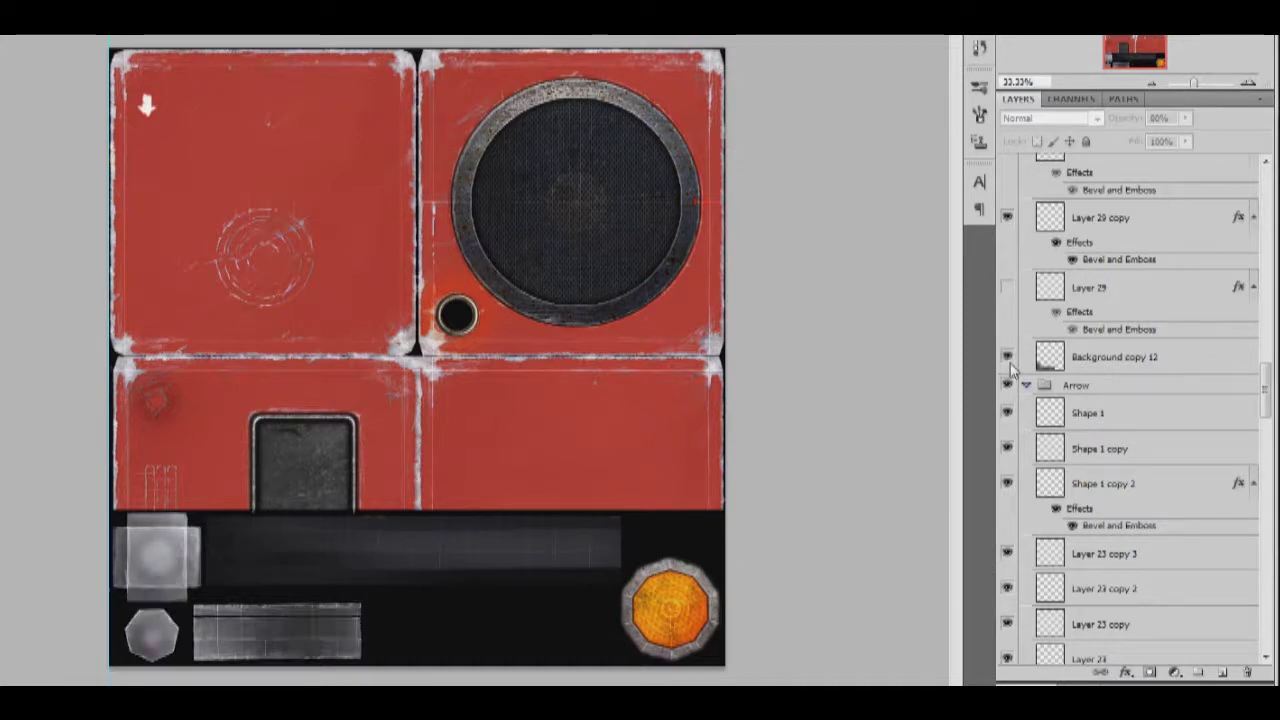
pyautogui.click(1008, 289)
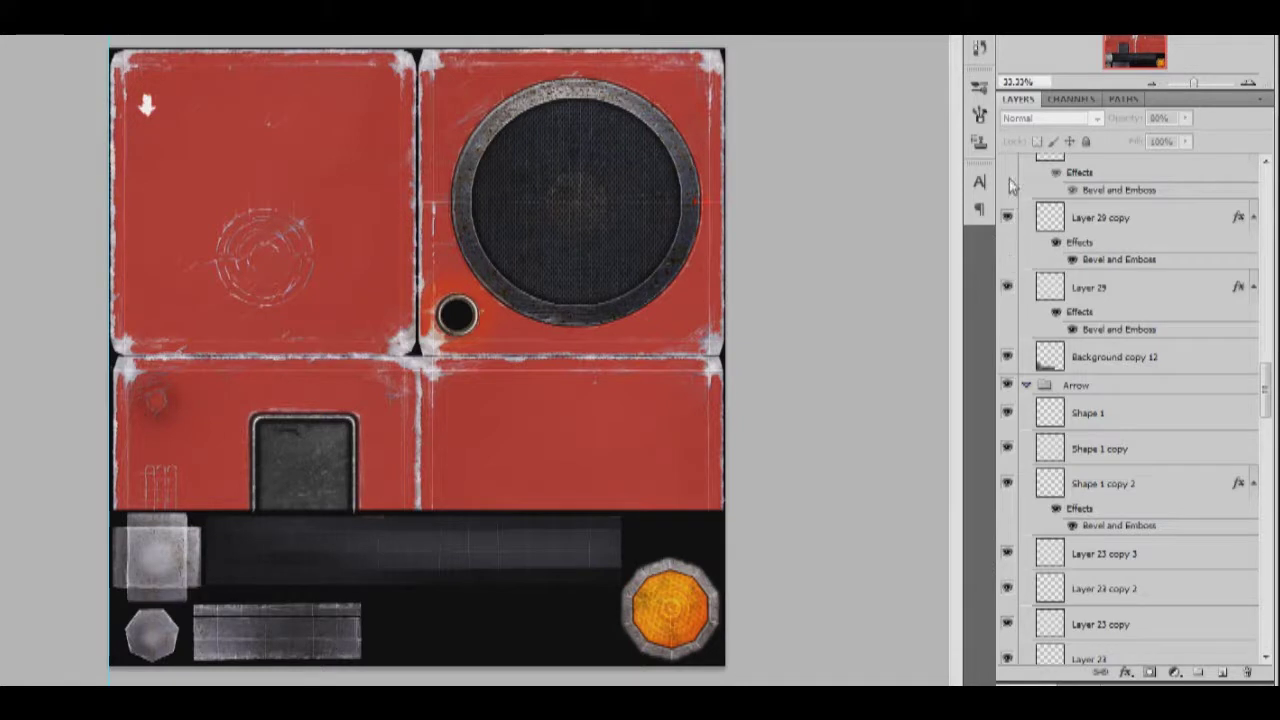
# - Make Layer 29 copy 3, the II text layer and the glowing Shape 2 layer visible
pyautogui.moveTo(1267, 378); pyautogui.dragTo(1265, 350)
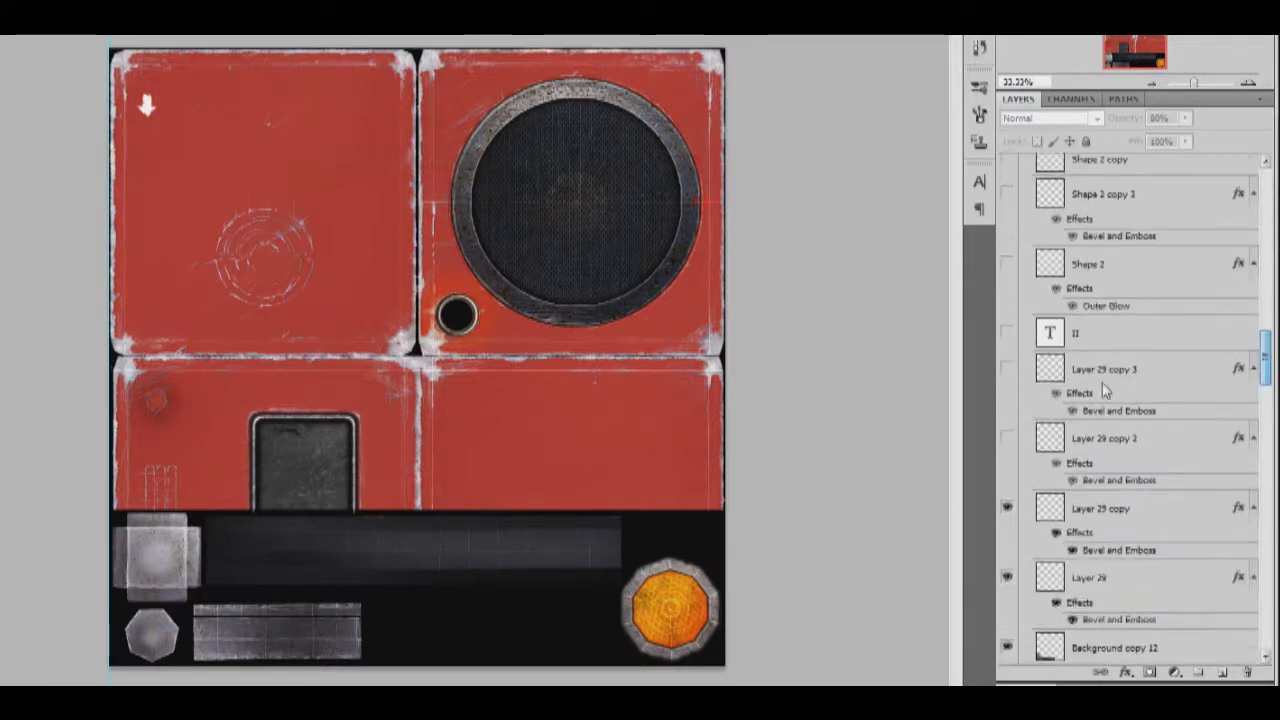
pyautogui.click(1008, 369)
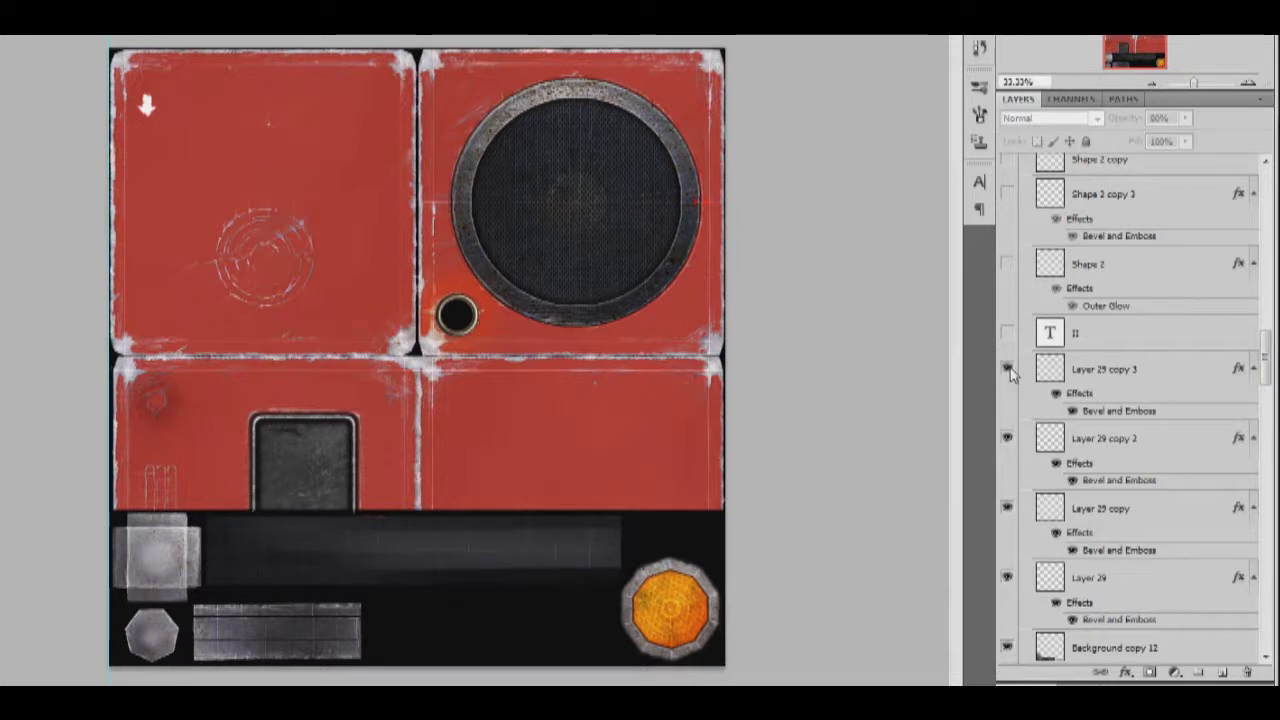
pyautogui.click(1008, 336)
pyautogui.click(1008, 264)
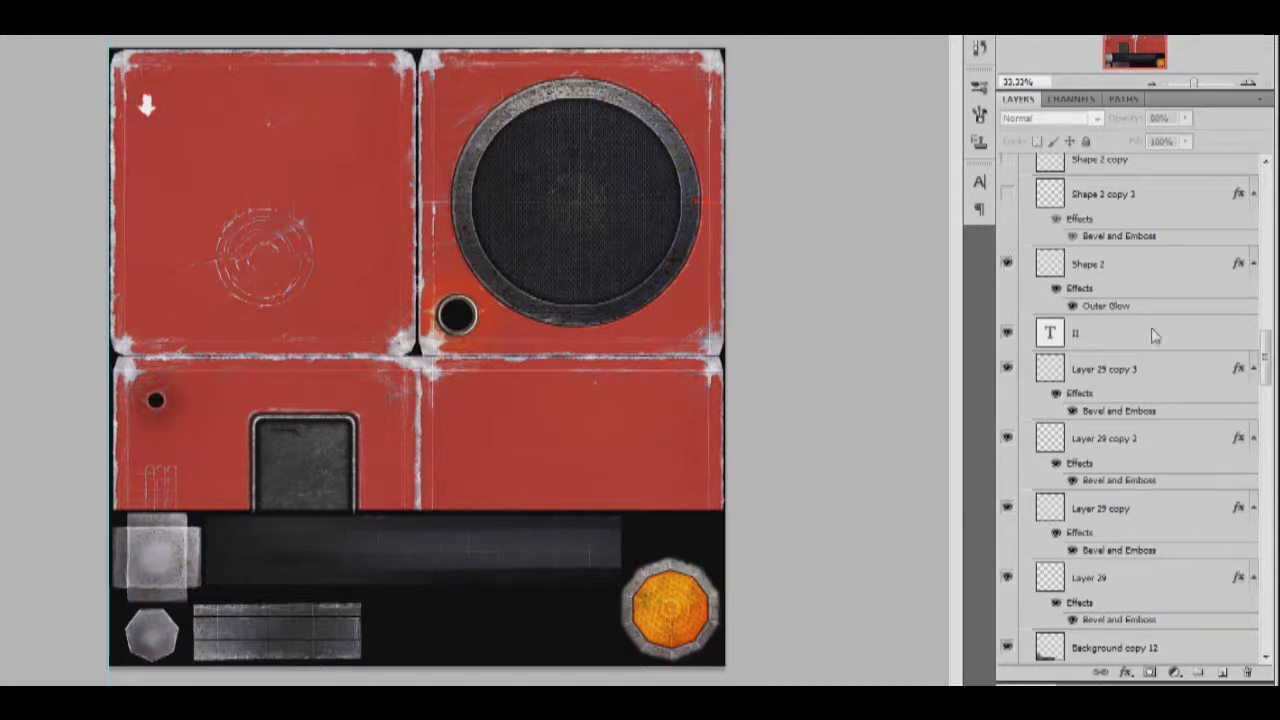
# - Show Shape 2 copies 1 through 4 and Background copy 13, turning the socket blue
pyautogui.moveTo(1265, 358); pyautogui.dragTo(1265, 328)
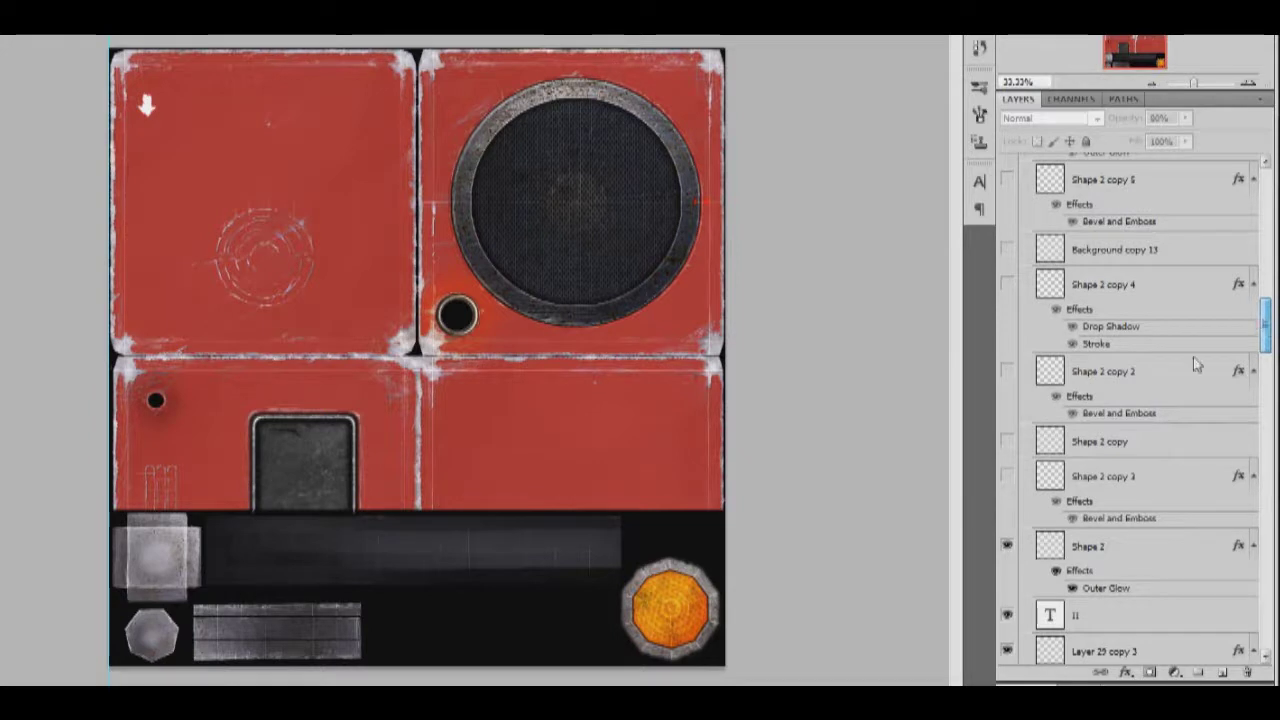
pyautogui.click(1007, 476)
pyautogui.click(1008, 443)
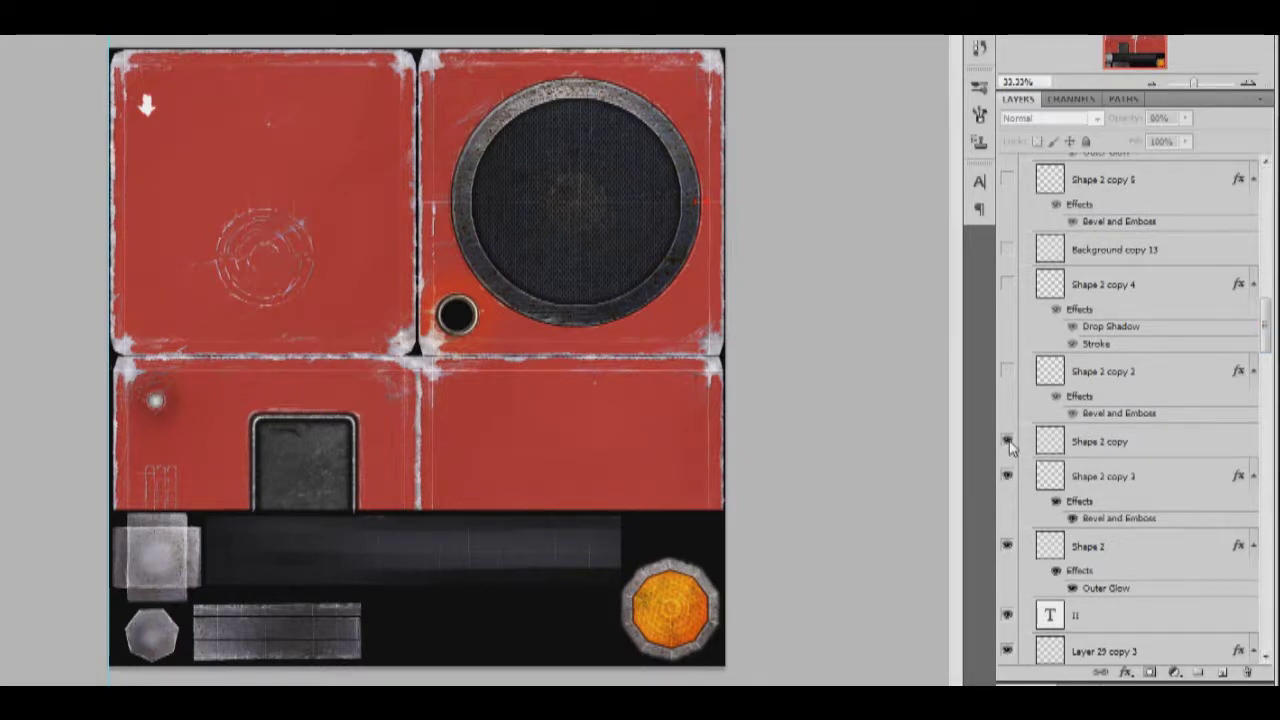
pyautogui.click(1008, 372)
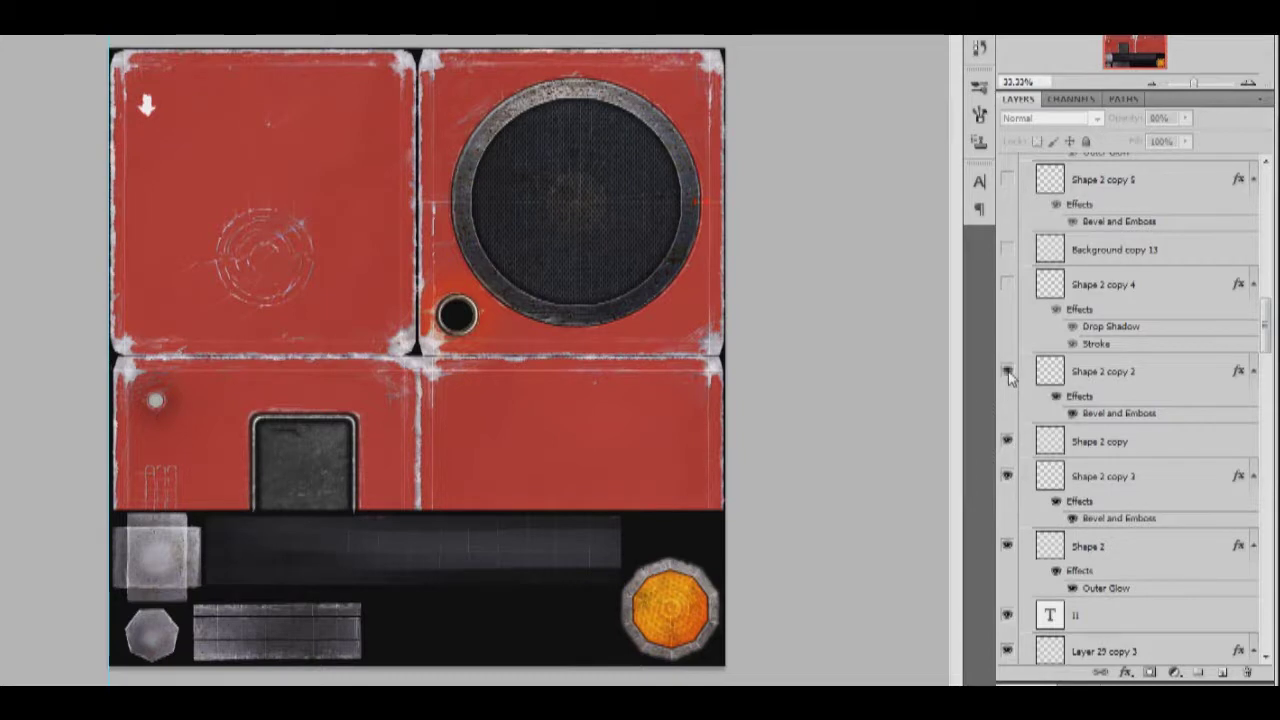
pyautogui.click(1022, 292)
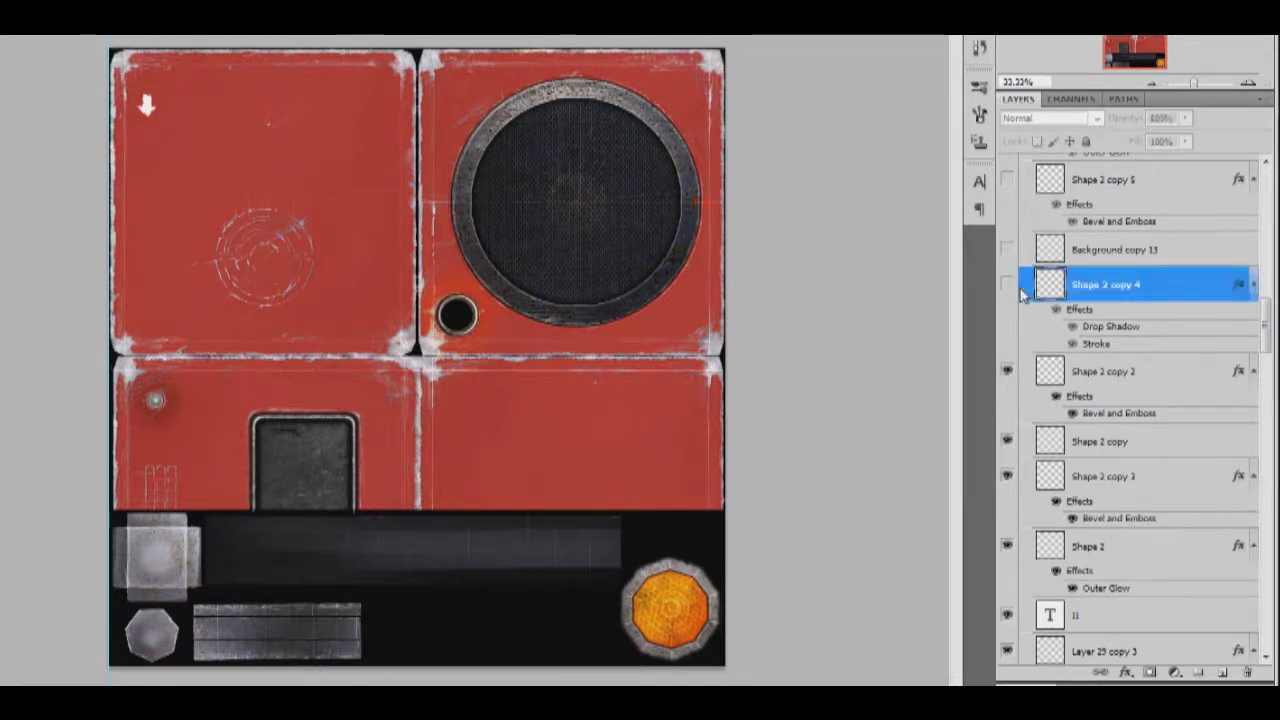
pyautogui.click(1007, 285)
pyautogui.click(1008, 250)
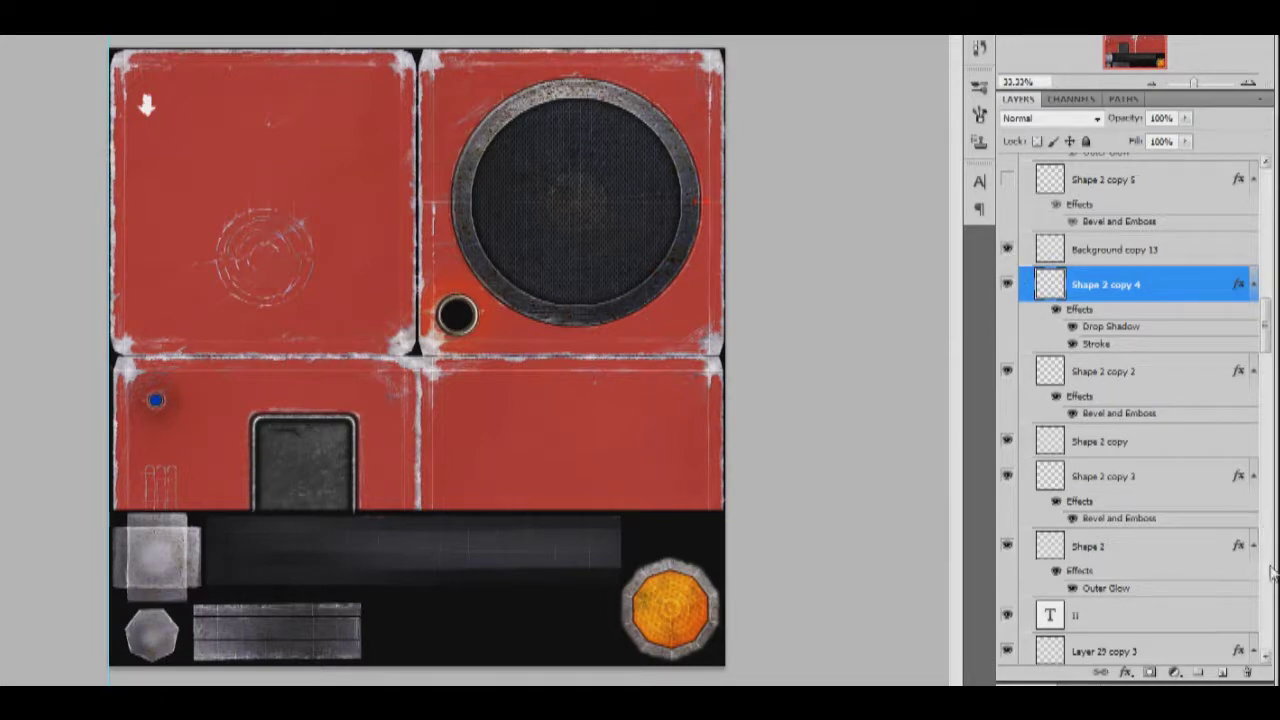
# - Complete the plug by showing Shape 2 copy 5, Shape 2 copy 6 and Layer 26
pyautogui.moveTo(1266, 348); pyautogui.dragTo(1266, 306)
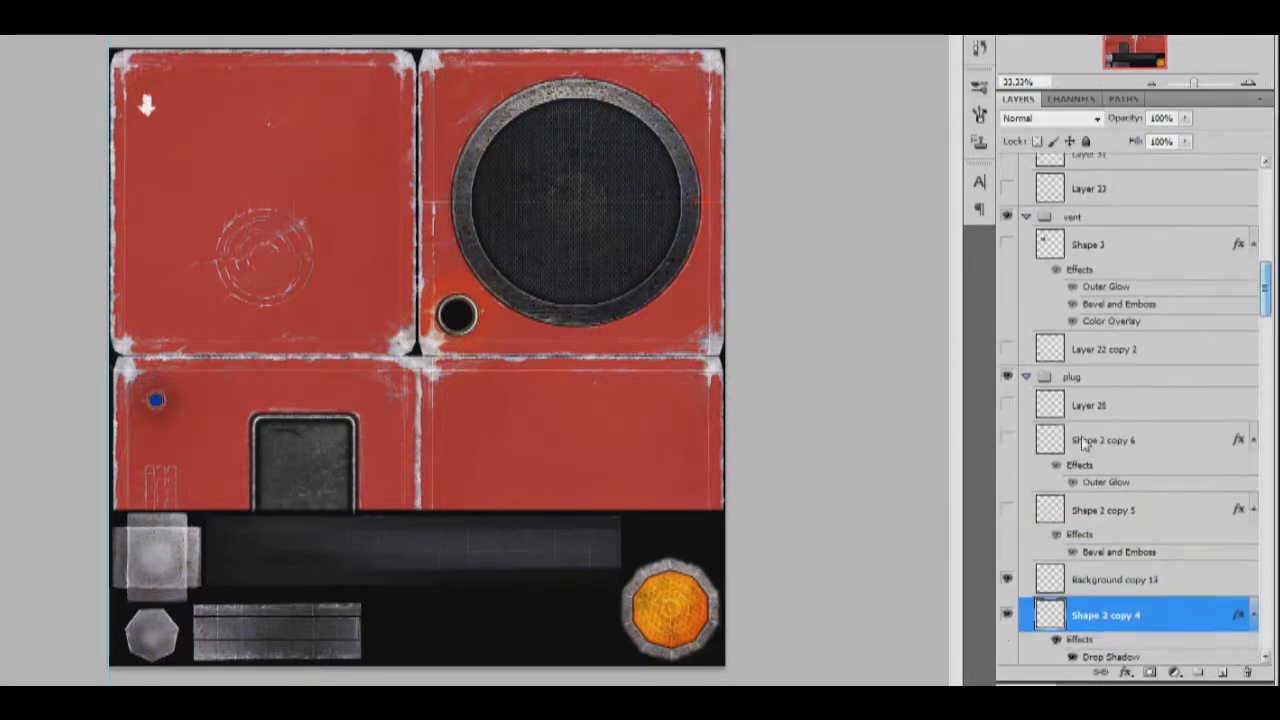
pyautogui.click(1007, 509)
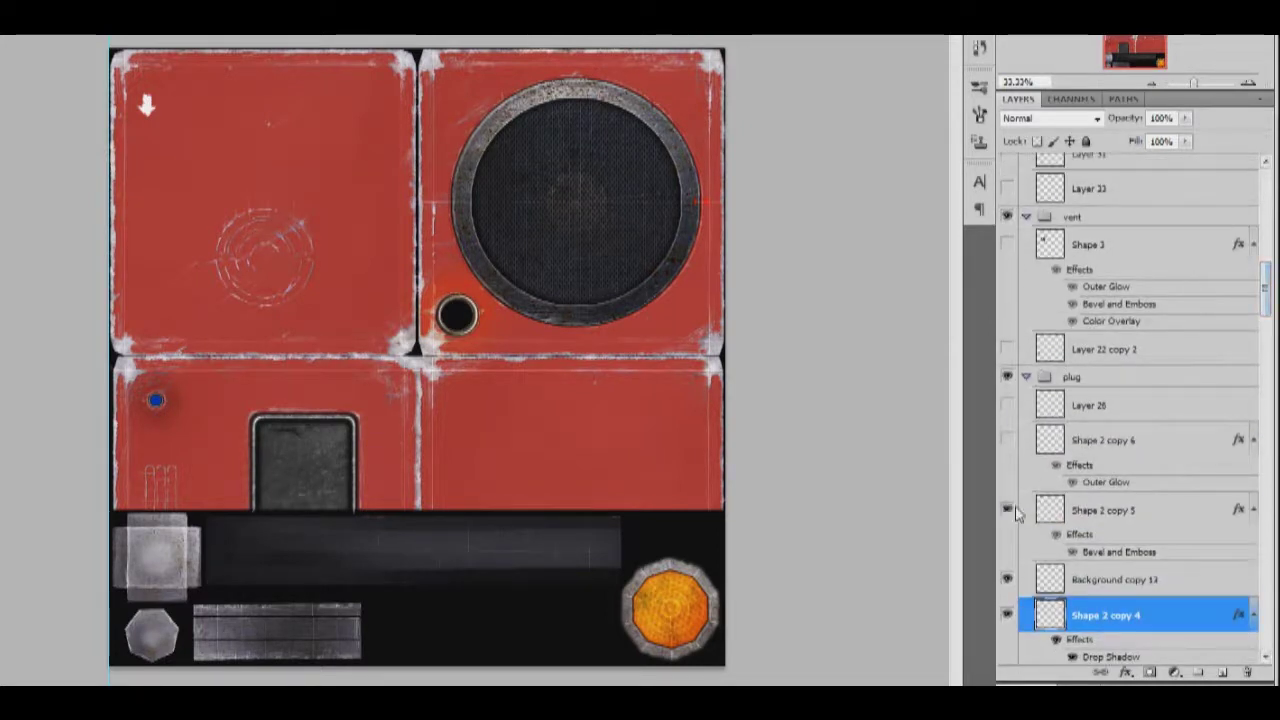
pyautogui.click(1008, 441)
pyautogui.click(1007, 405)
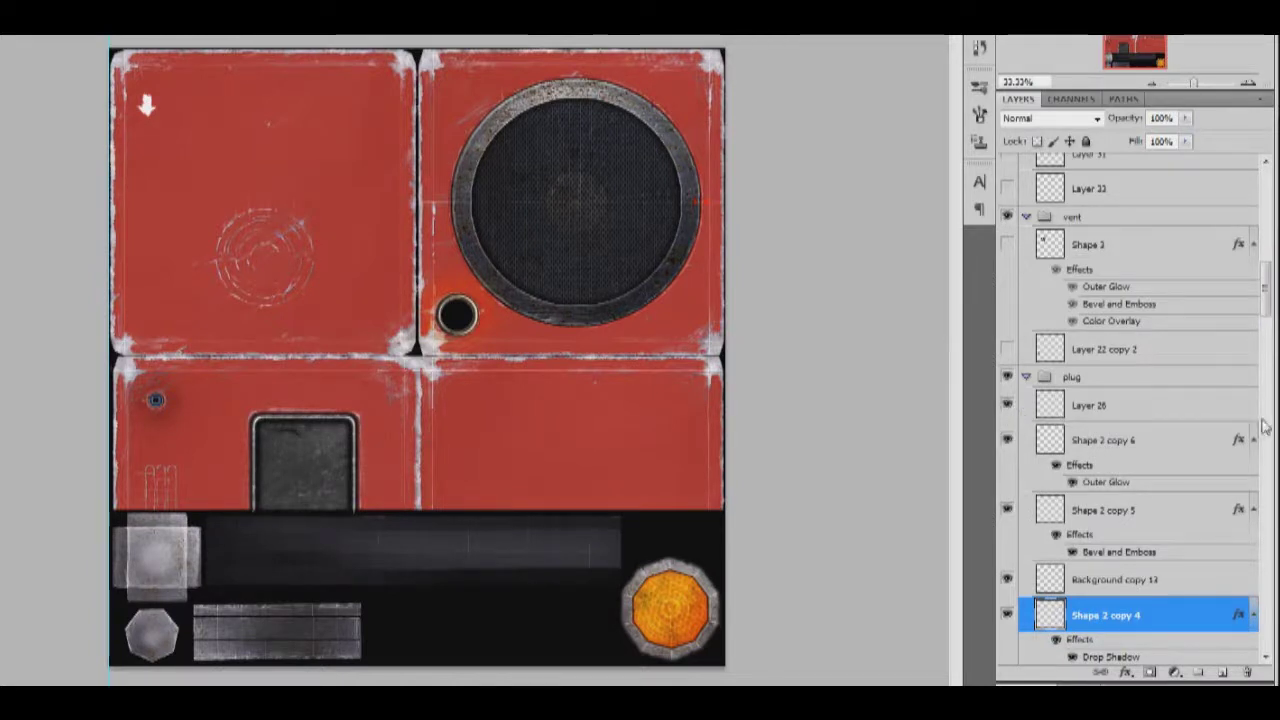
# - Reveal the three black slots, the concentric round vent and the small logo above the speaker
pyautogui.scroll(2, 1265, 330)
pyautogui.scroll(2, 1265, 330)
pyautogui.click(1007, 487)
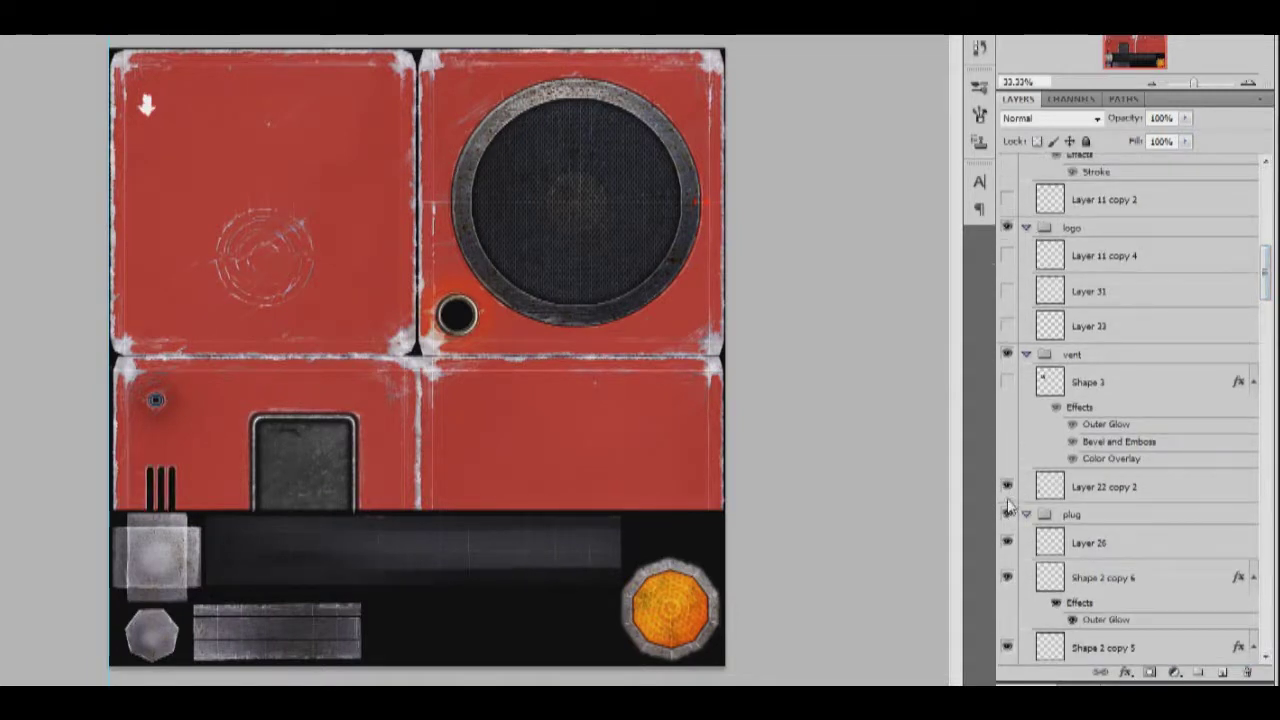
pyautogui.click(1007, 382)
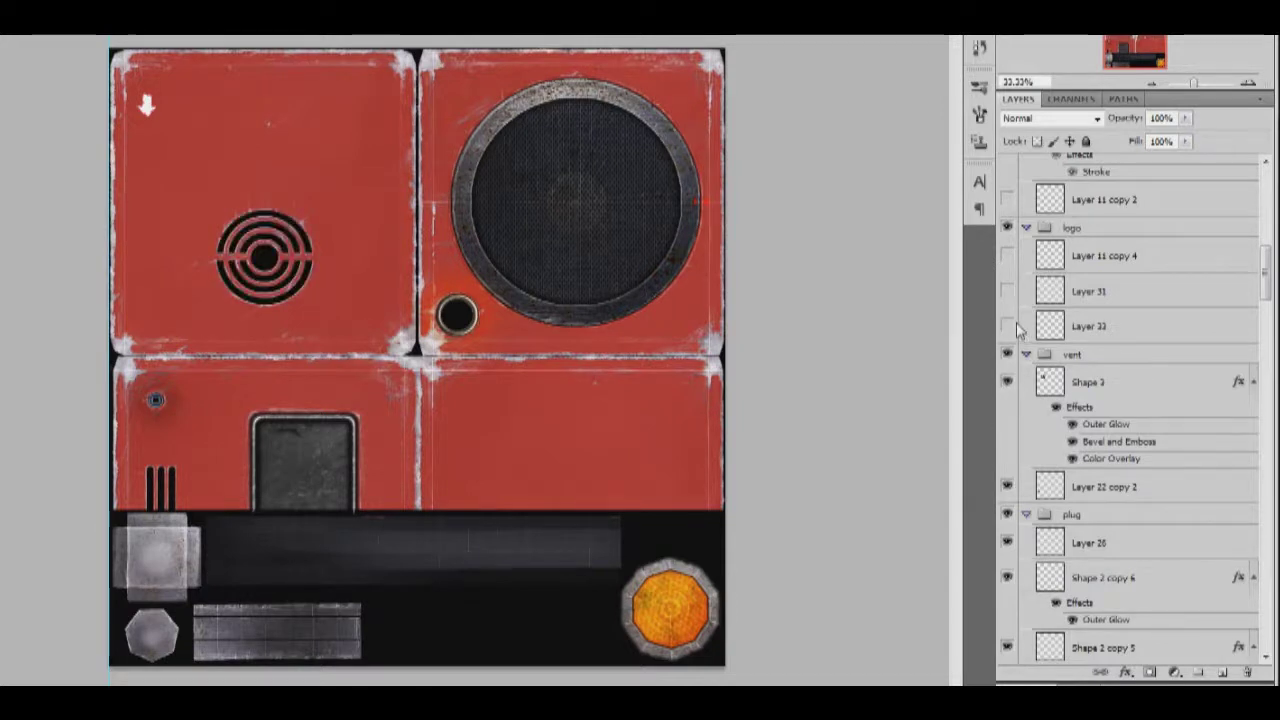
pyautogui.click(1010, 291)
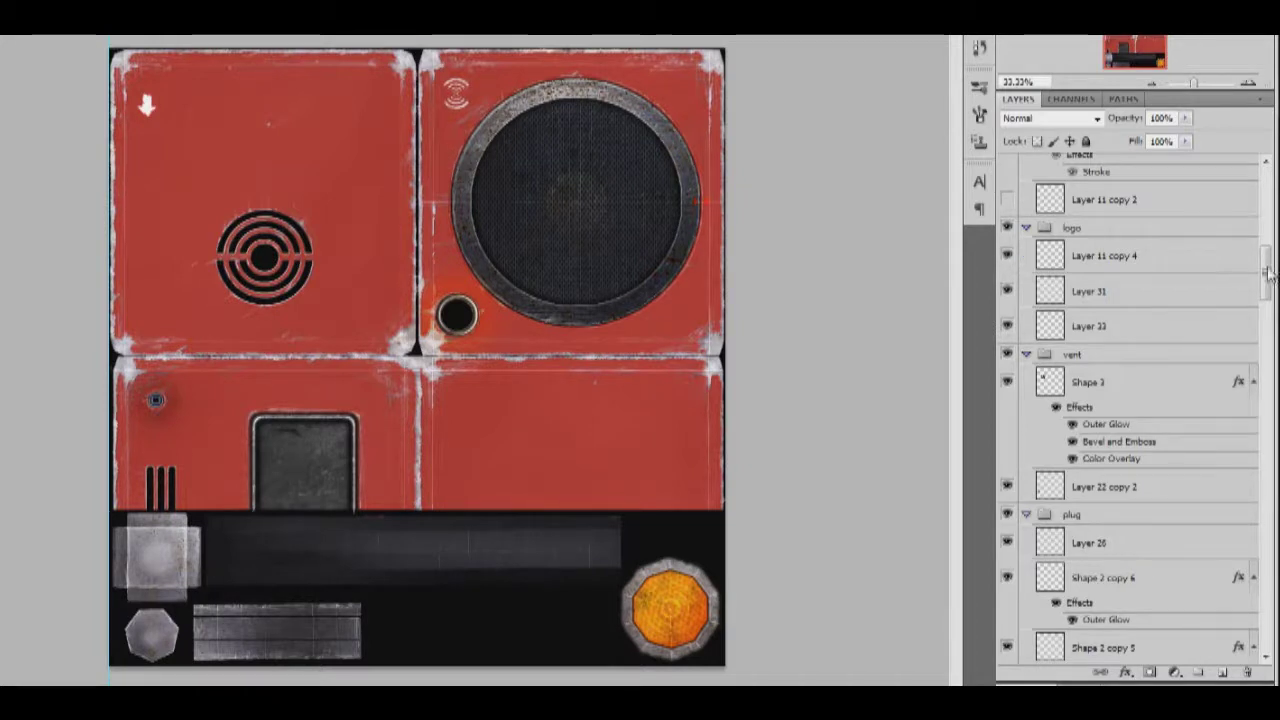
# - Show Layer 11 copy 8, Layer 25, the label text layer and Layer 34's embossed detail
pyautogui.moveTo(1266, 272); pyautogui.dragTo(1266, 242)
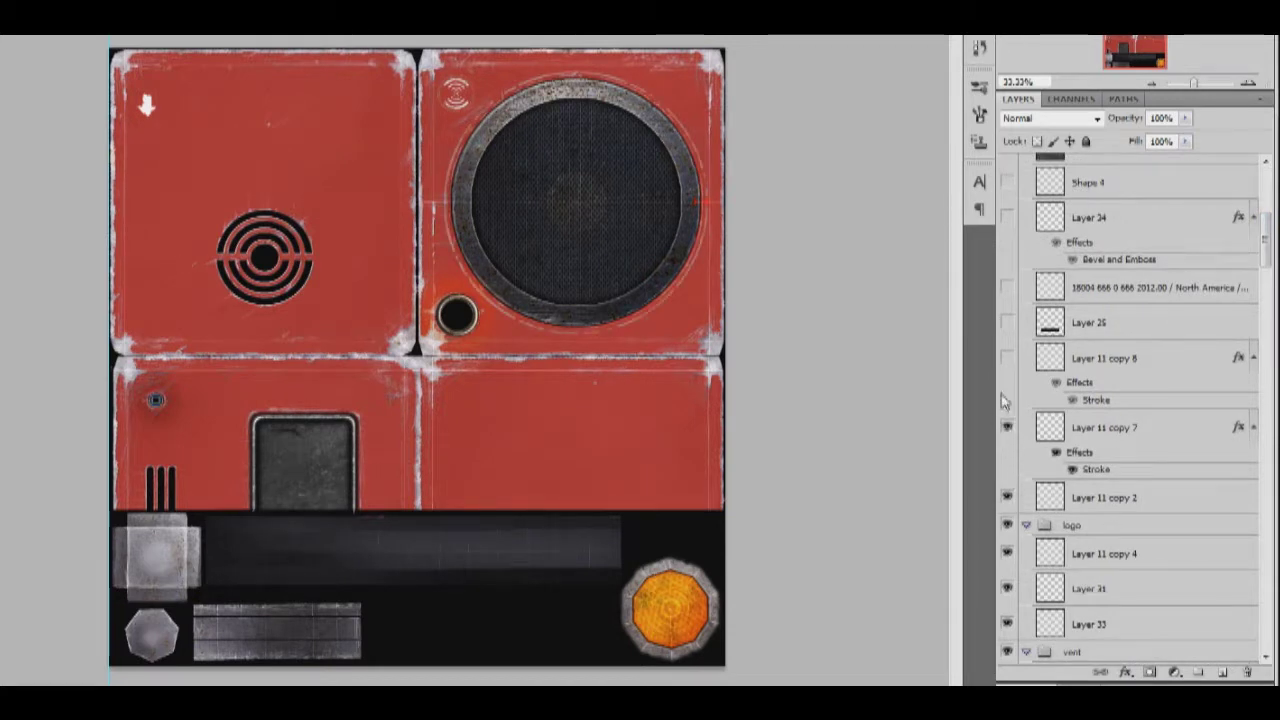
pyautogui.click(1008, 360)
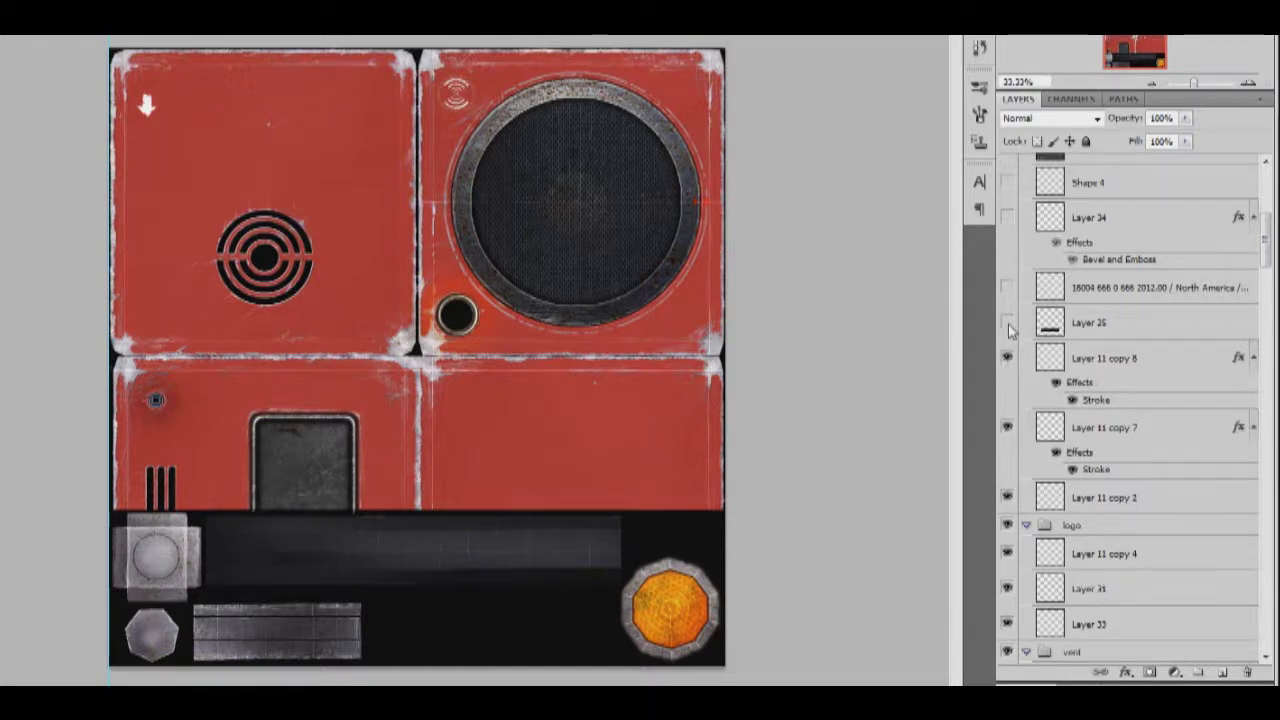
pyautogui.click(1008, 323)
pyautogui.click(1008, 287)
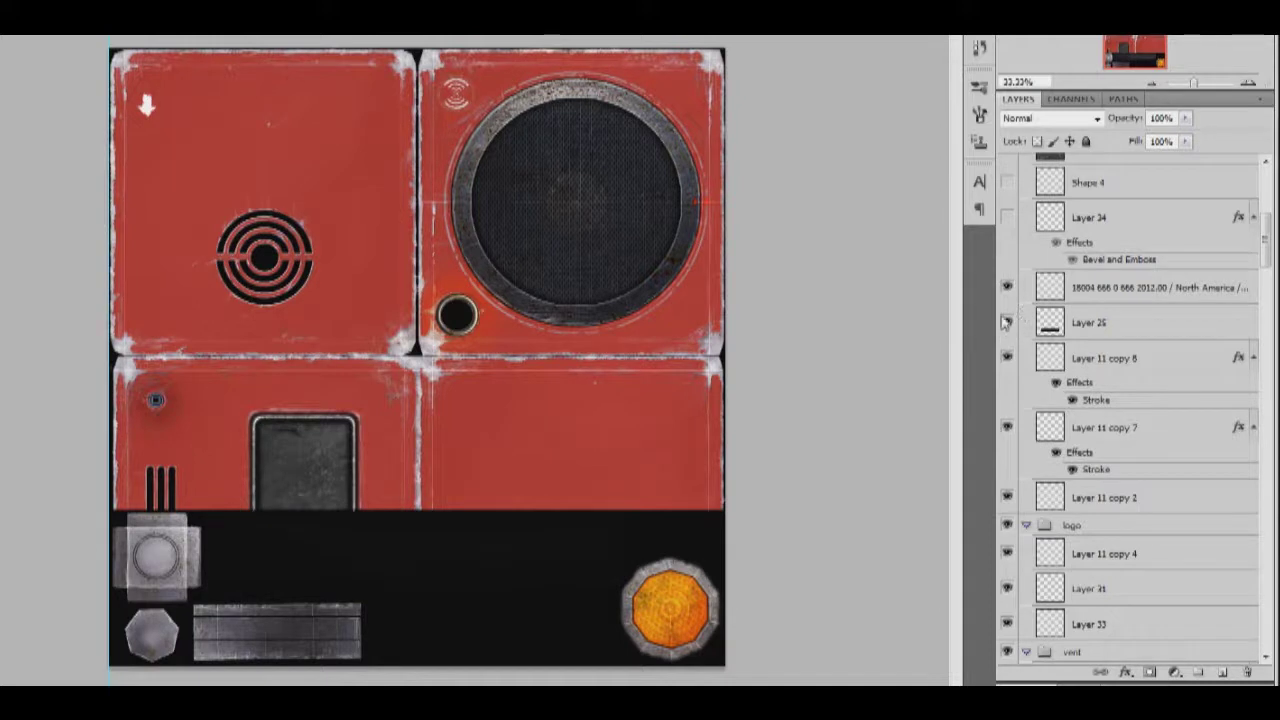
pyautogui.click(1008, 220)
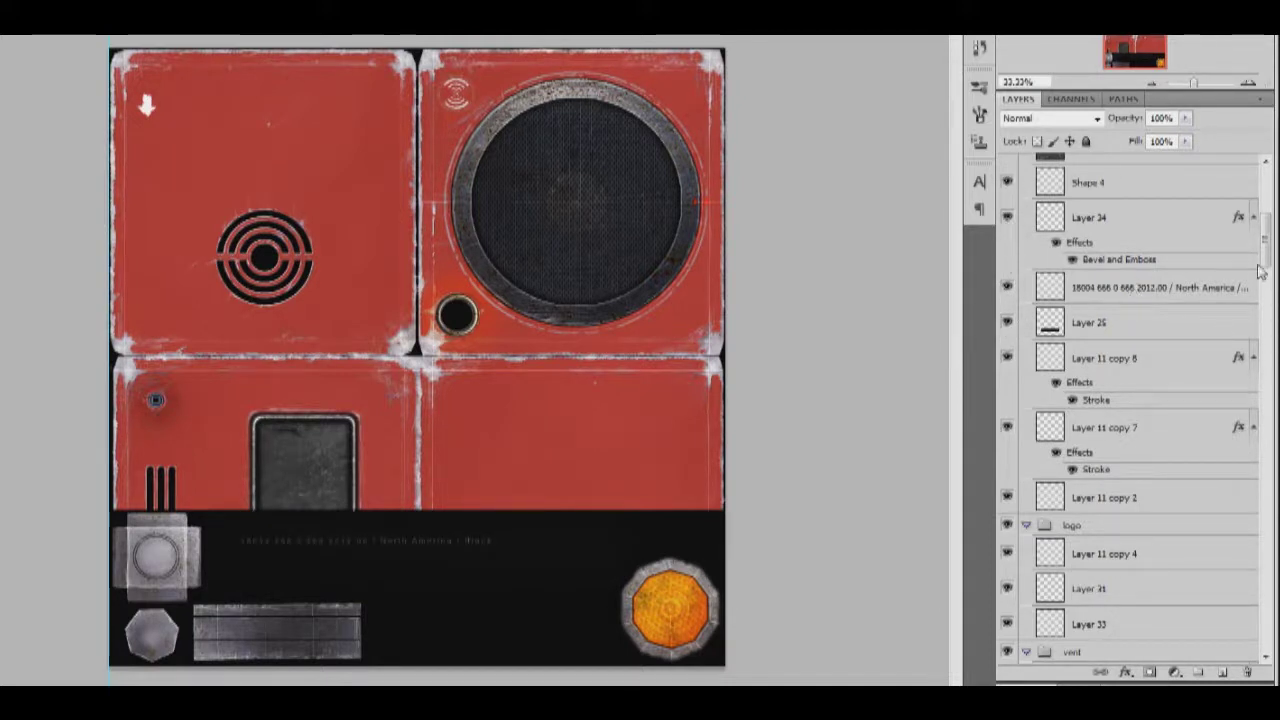
# - Turn on Layers 35-40 for the striped yellow label and the red-and-blue stripe
pyautogui.moveTo(1265, 262); pyautogui.dragTo(1265, 205)
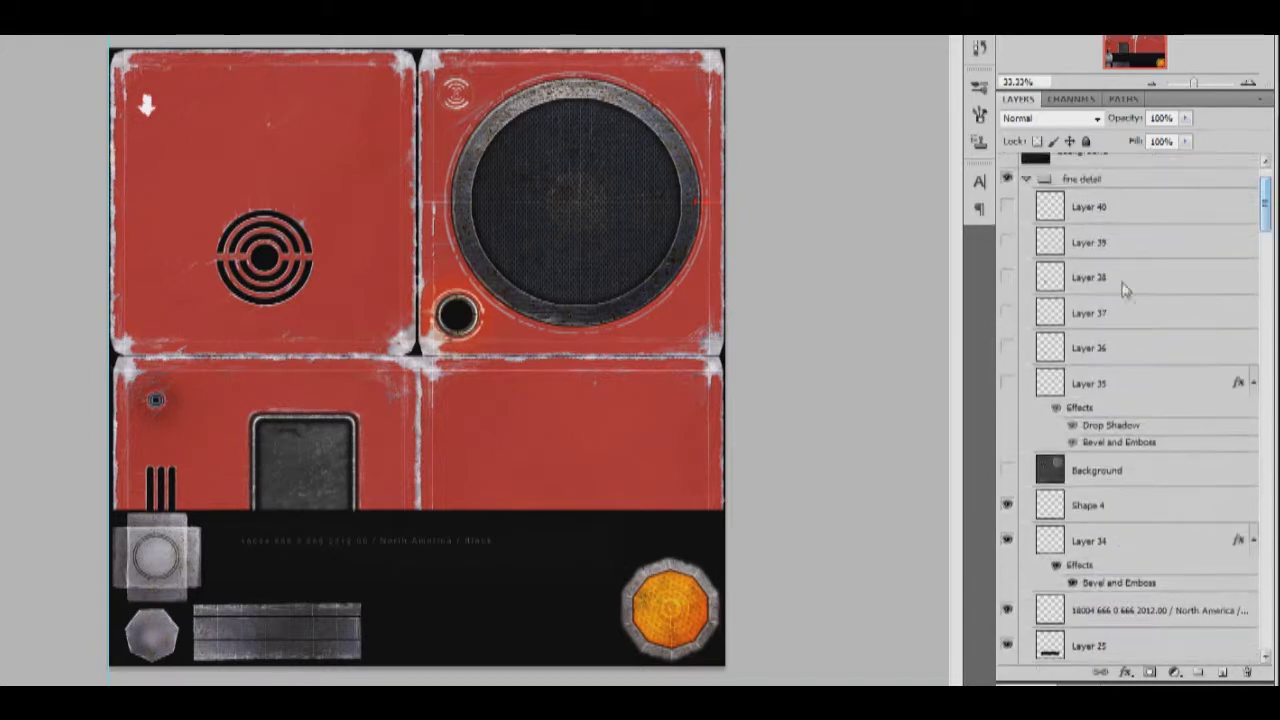
pyautogui.click(1008, 384)
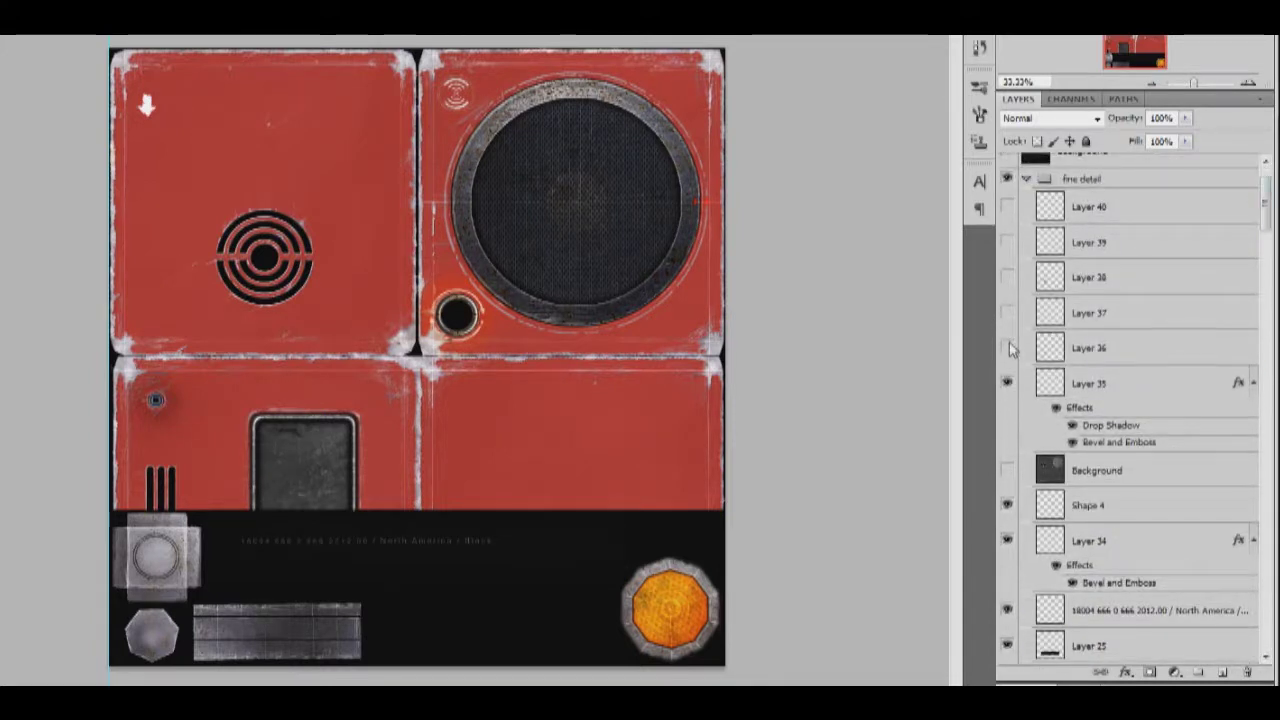
pyautogui.click(1008, 347)
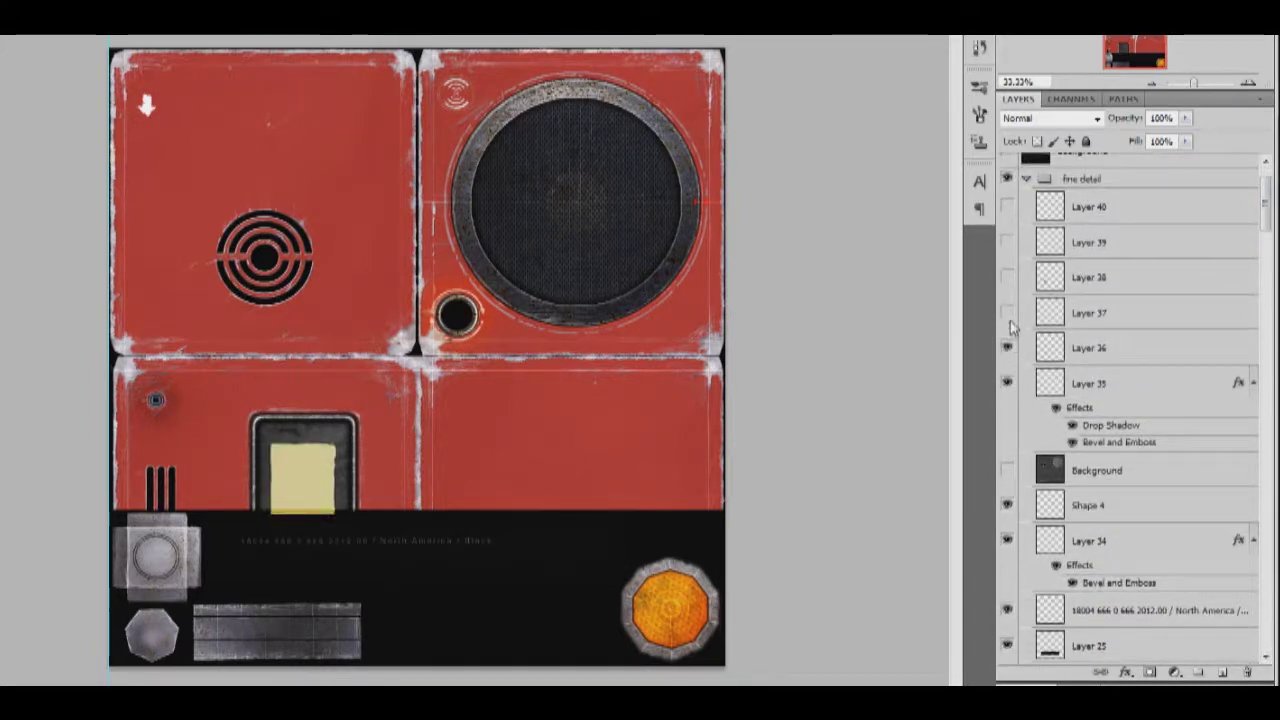
pyautogui.click(1008, 313)
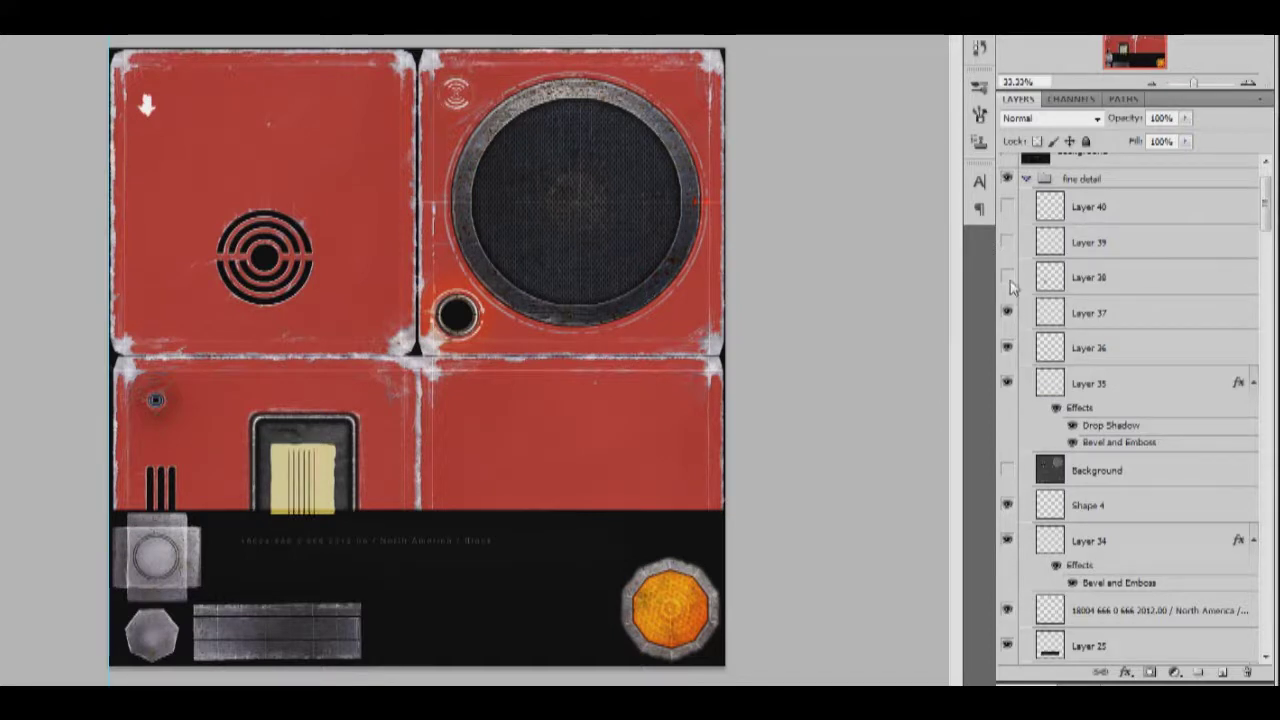
pyautogui.click(1008, 278)
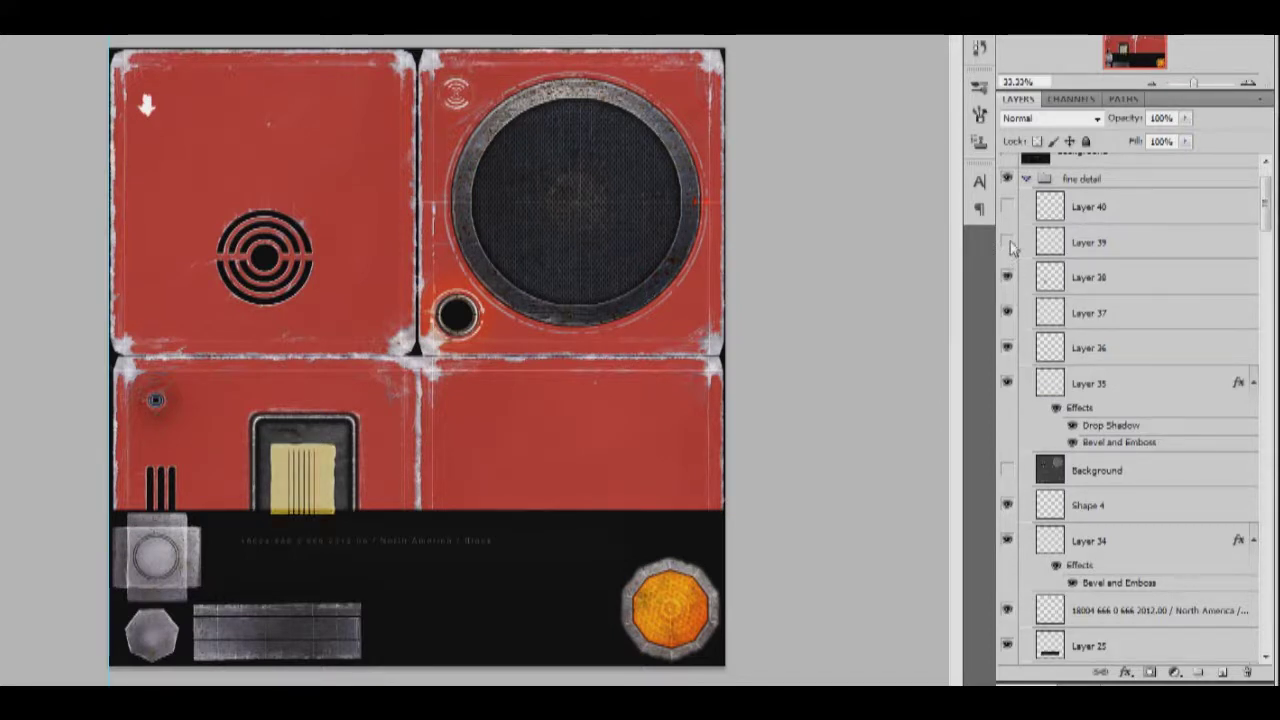
pyautogui.click(1008, 243)
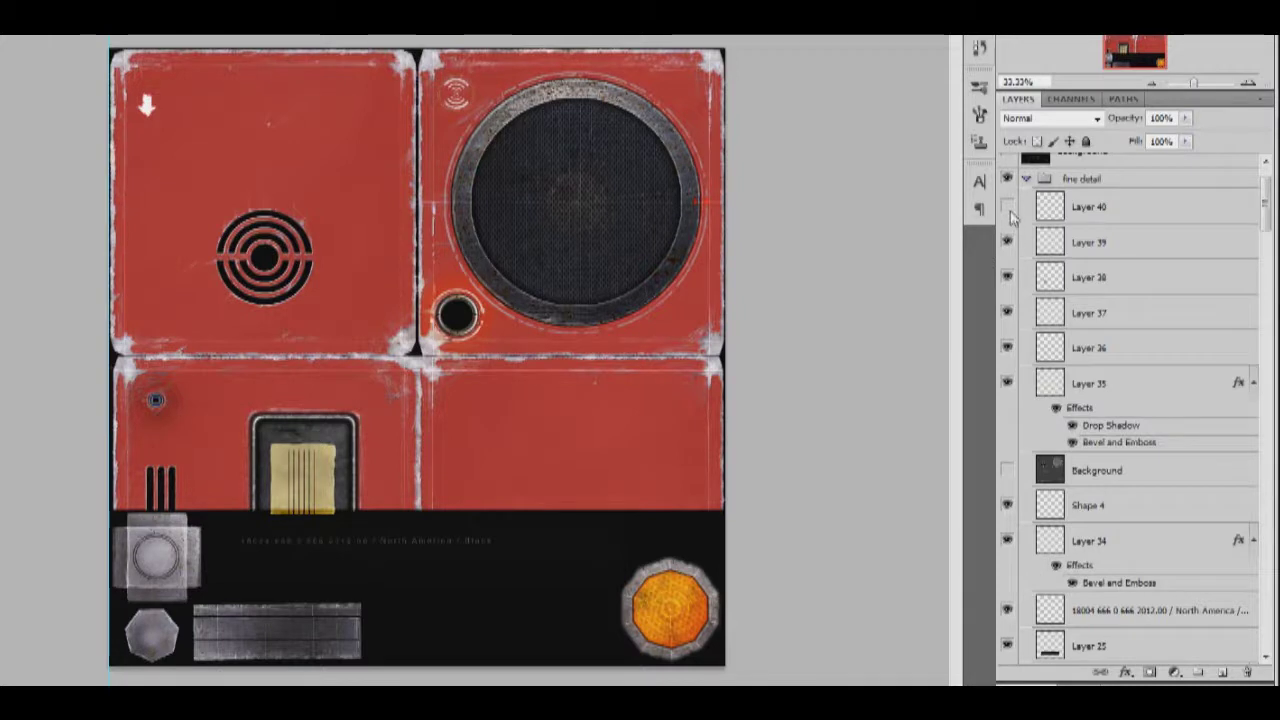
pyautogui.click(1008, 207)
pyautogui.moveTo(1272, 228); pyautogui.dragTo(1270, 204)
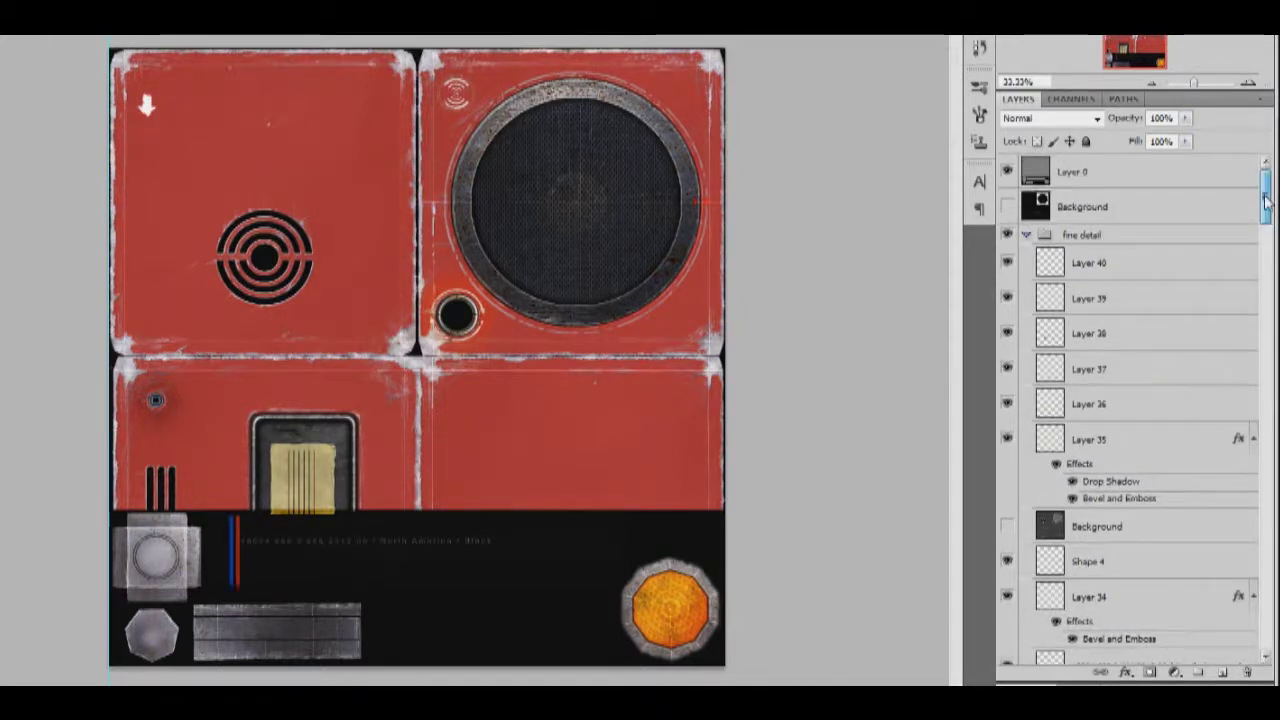
# - Hide Layer 0 and show the Background grunge layer to weather the red panels
pyautogui.click(1008, 174)
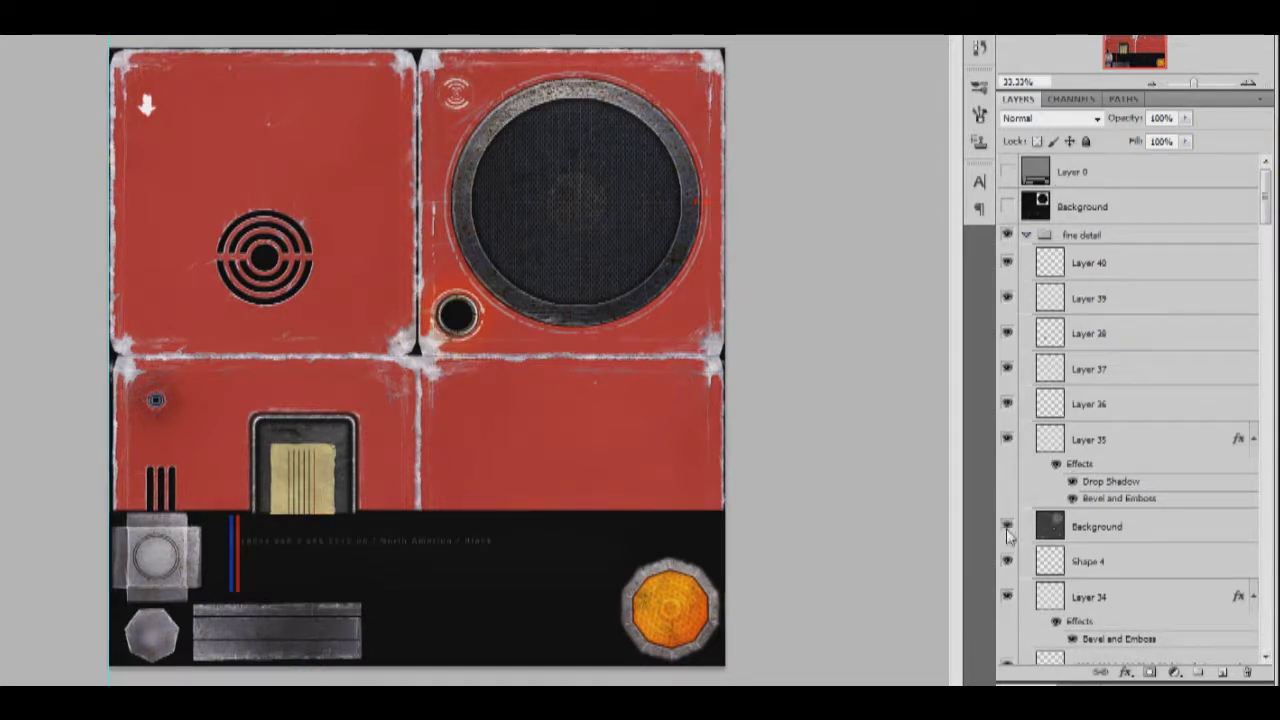
pyautogui.click(1007, 527)
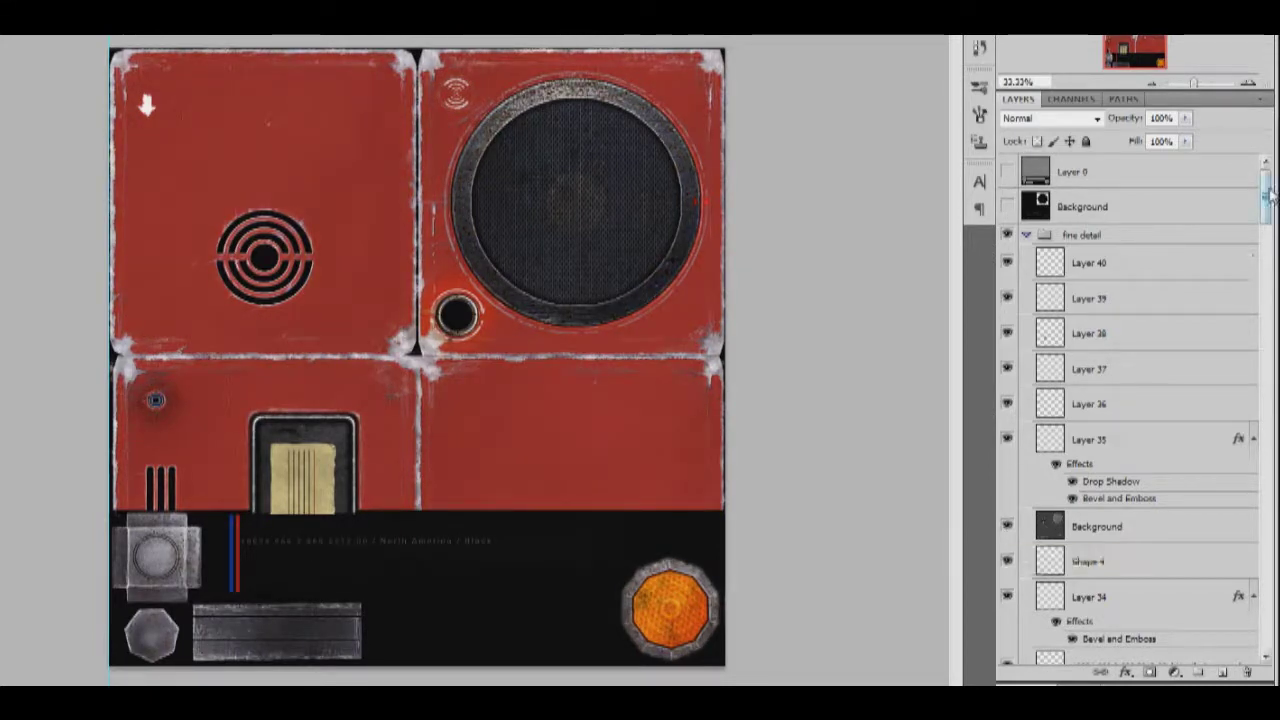
pyautogui.moveTo(1265, 185); pyautogui.dragTo(1263, 615)
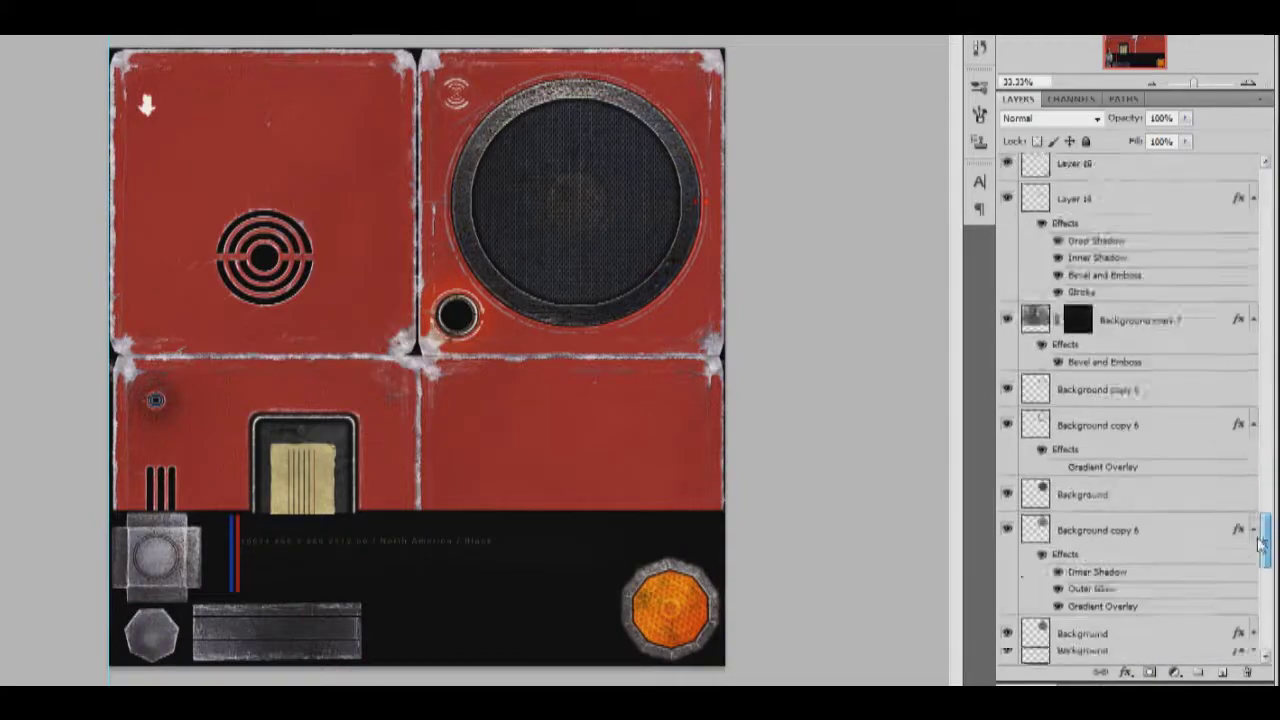